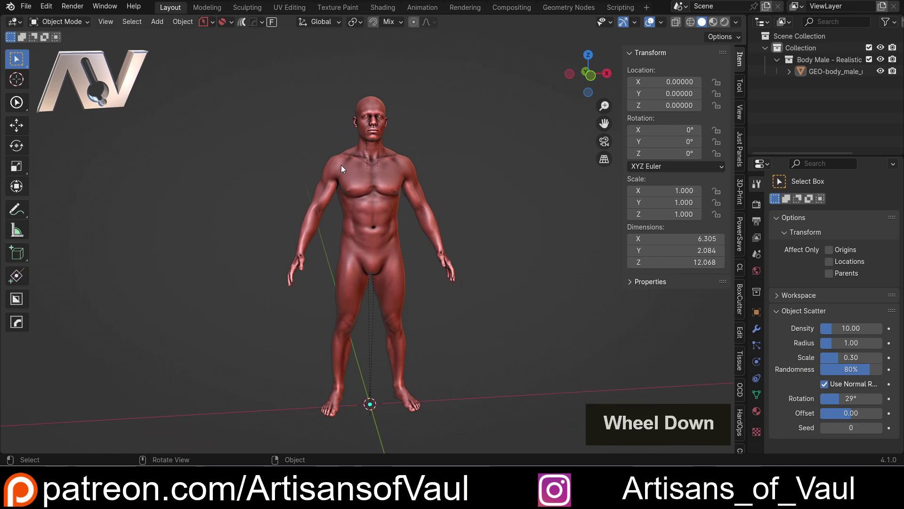
pyautogui.keyDown('shift'); pyautogui.moveTo(341, 166); pyautogui.dragTo(433, 150, button='middle'); pyautogui.keyUp('shift')
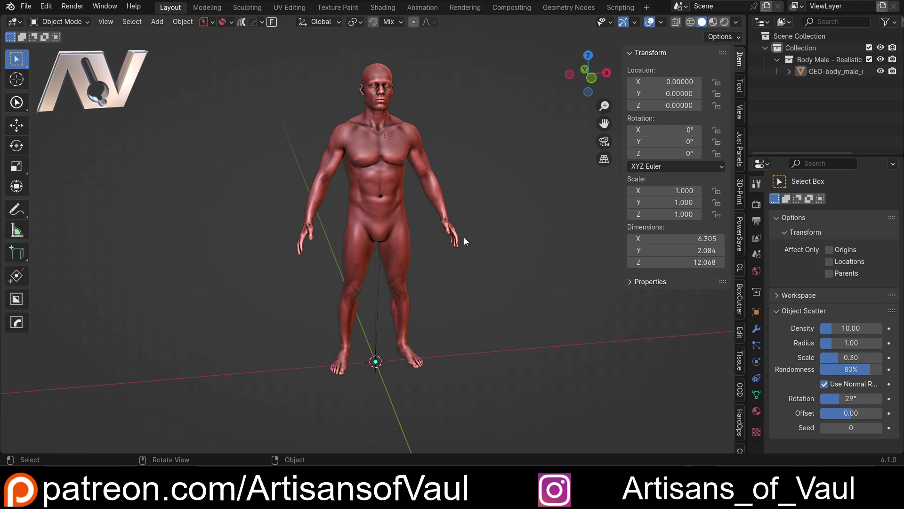
pyautogui.moveTo(504, 211); pyautogui.dragTo(521, 196, button='middle')
pyautogui.scroll(1, 481, 237)
pyautogui.click(521, 196)
pyautogui.scroll(-1, 495, 166)
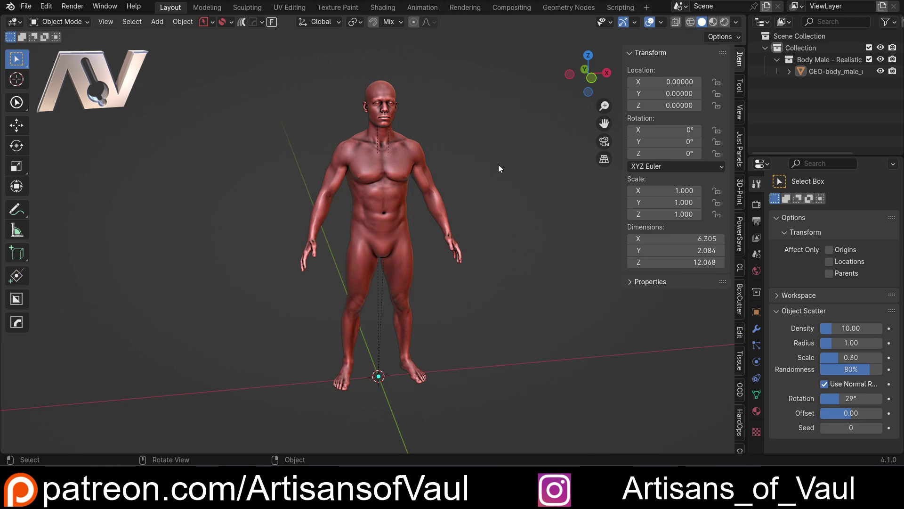
pyautogui.moveTo(485, 163); pyautogui.dragTo(447, 174, button='middle')
pyautogui.click(280, 187)
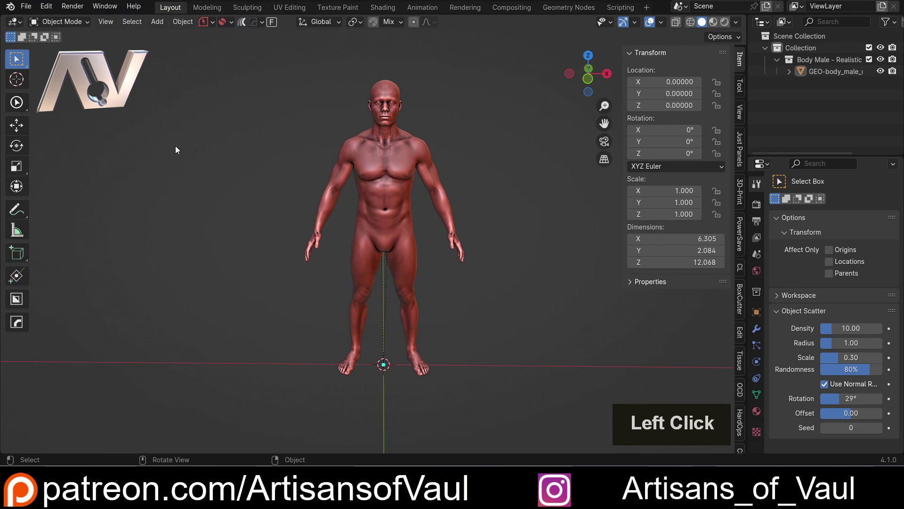
# Search the add-on preferences for "rig" to check that Rigging: Rigify is enabled, and save the preferences.
pyautogui.click(47, 9)
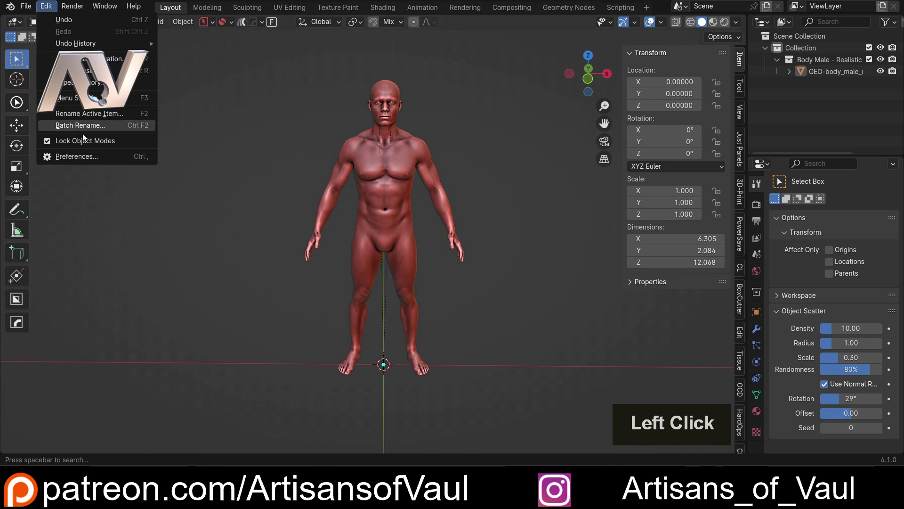
pyautogui.click(88, 156)
pyautogui.moveTo(150, 2); pyautogui.dragTo(286, 84)
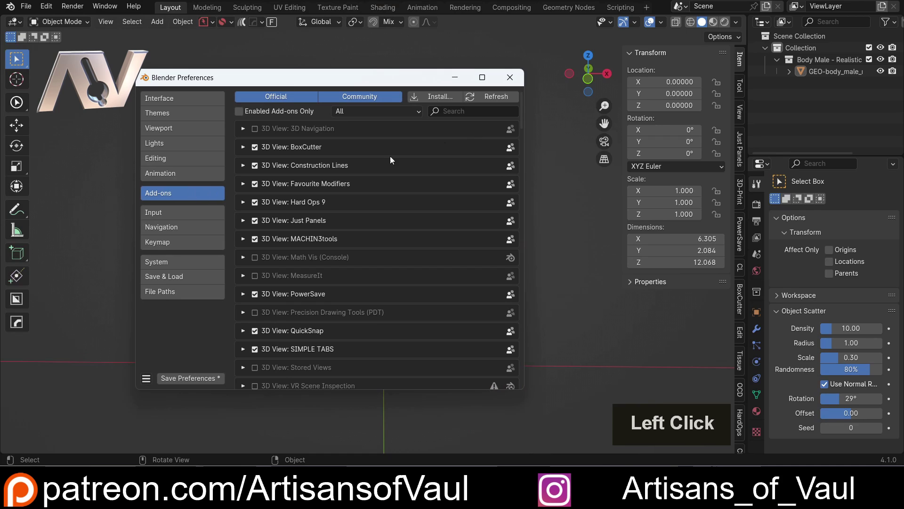
pyautogui.write('rig')
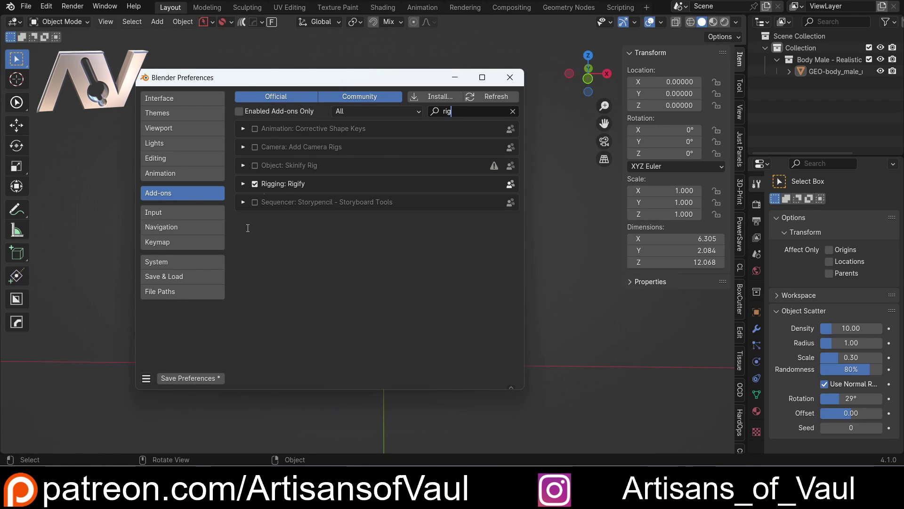
pyautogui.doubleClick(194, 380)
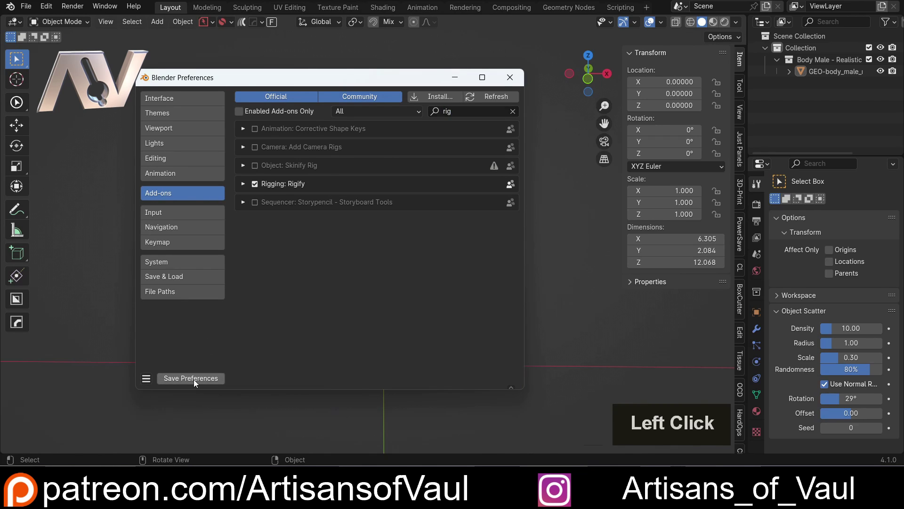
pyautogui.click(513, 79)
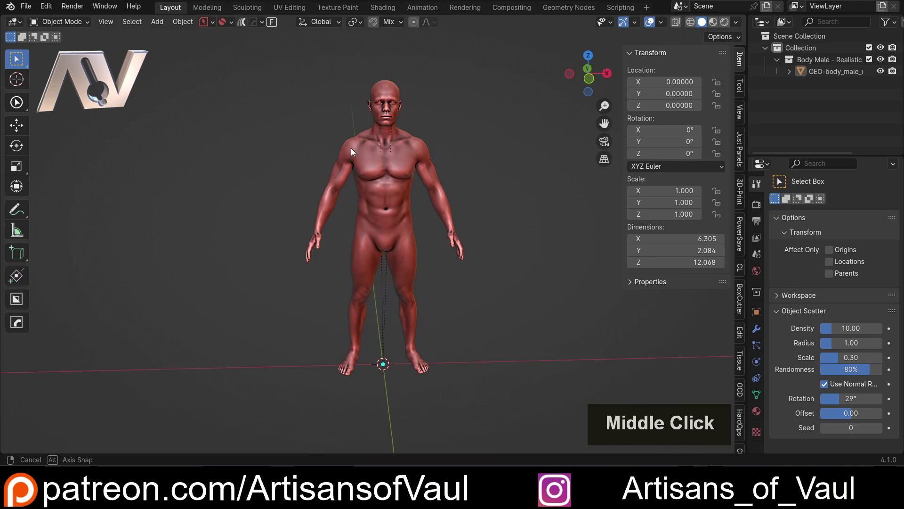
# Add a Human (Meta-Rig) armature at the body's origin, working in front view.
pyautogui.moveTo(351, 148)
pyautogui.mouseDown(button='middle')
pyautogui.moveTo(457, 140)
pyautogui.moveTo(471, 150)
pyautogui.moveTo(340, 153)
pyautogui.moveTo(362, 149)
pyautogui.mouseUp(button='middle')
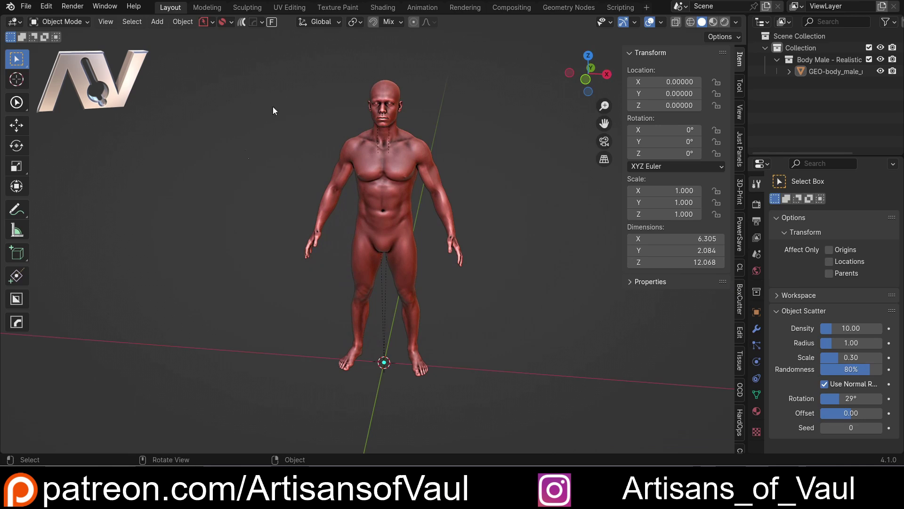
pyautogui.click(585, 79)
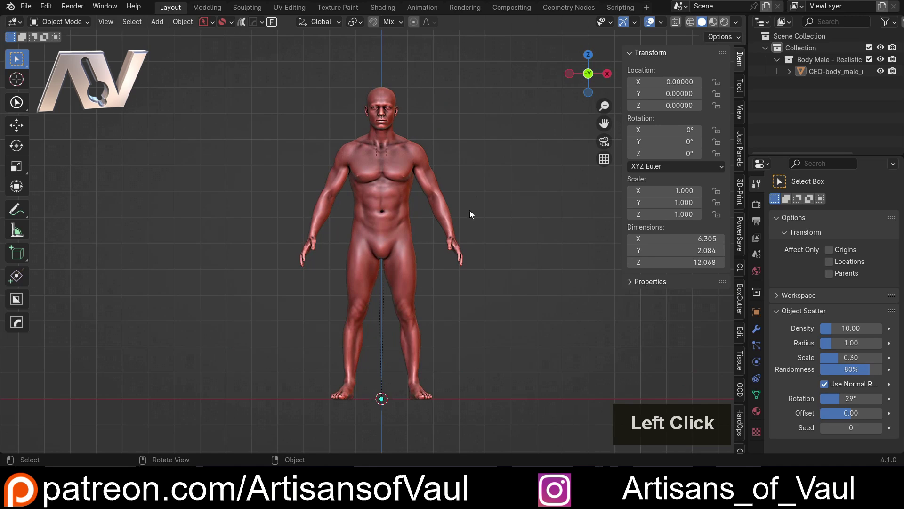
pyautogui.keyDown('shift'); pyautogui.moveTo(470, 210); pyautogui.dragTo(481, 193, button='middle'); pyautogui.keyUp('shift')
pyautogui.scroll(2, 474, 200)
pyautogui.hotkey('shift', 'a')
pyautogui.moveTo(481, 193)
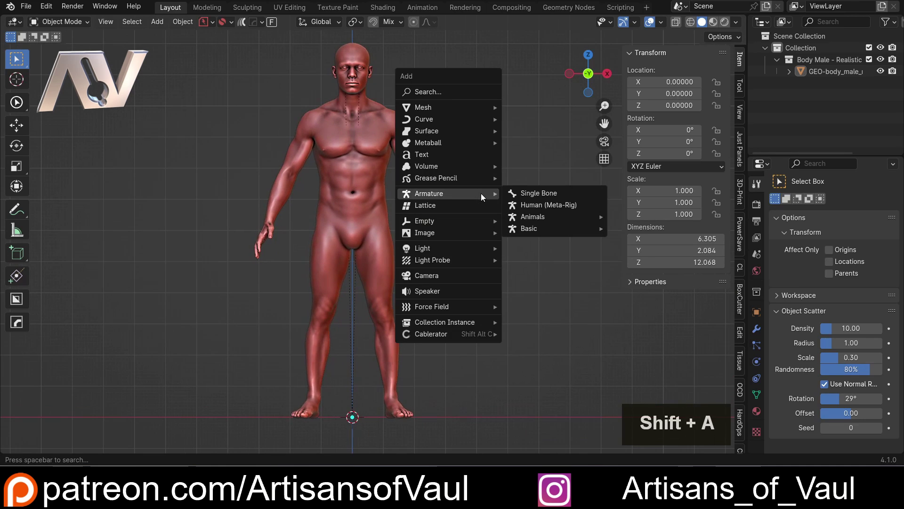
pyautogui.click(556, 205)
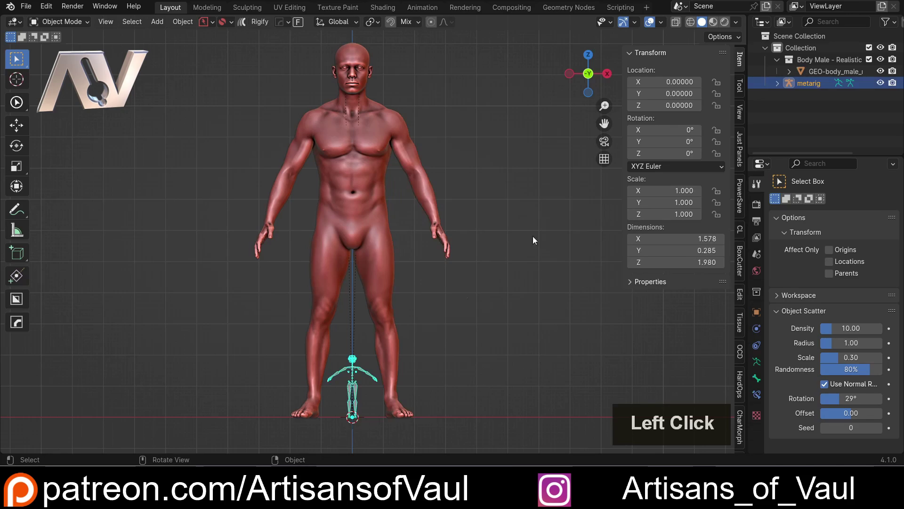
# Examine the Human meta-rig's bones up close, including the face, arms and fingers.
pyautogui.keyDown('shift'); pyautogui.moveTo(377, 304); pyautogui.dragTo(393, 163, button='middle'); pyautogui.keyUp('shift')
pyautogui.scroll(5, 389, 112)
pyautogui.scroll(6, 389, 112)
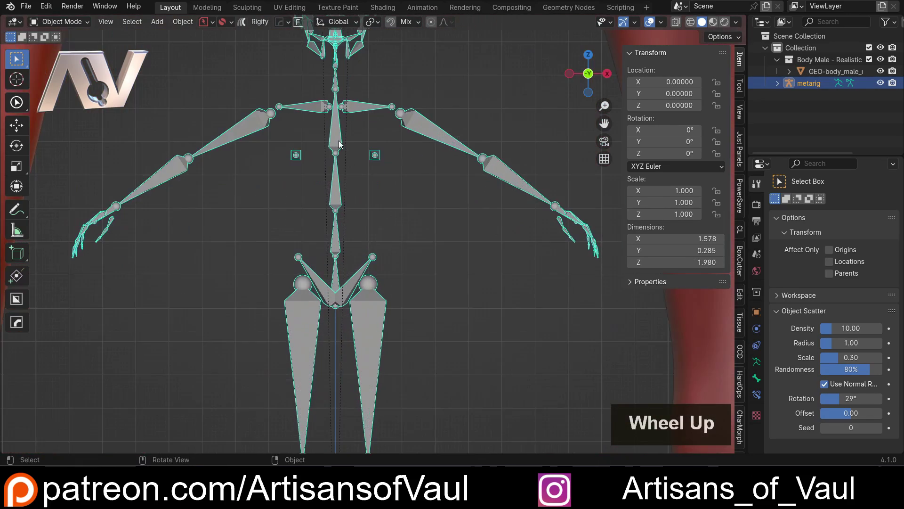
pyautogui.keyDown('shift'); pyautogui.moveTo(391, 113); pyautogui.dragTo(431, 210, button='middle'); pyautogui.keyUp('shift')
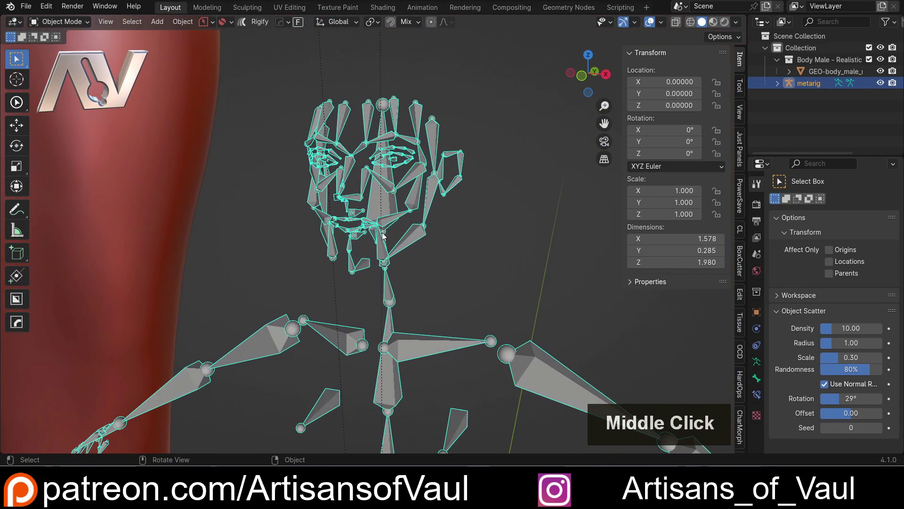
pyautogui.scroll(-5, 383, 237)
pyautogui.moveTo(383, 237); pyautogui.dragTo(406, 148, button='middle')
pyautogui.scroll(4, 522, 136)
pyautogui.keyDown('shift'); pyautogui.moveTo(522, 135); pyautogui.dragTo(385, 272, button='middle'); pyautogui.keyUp('shift')
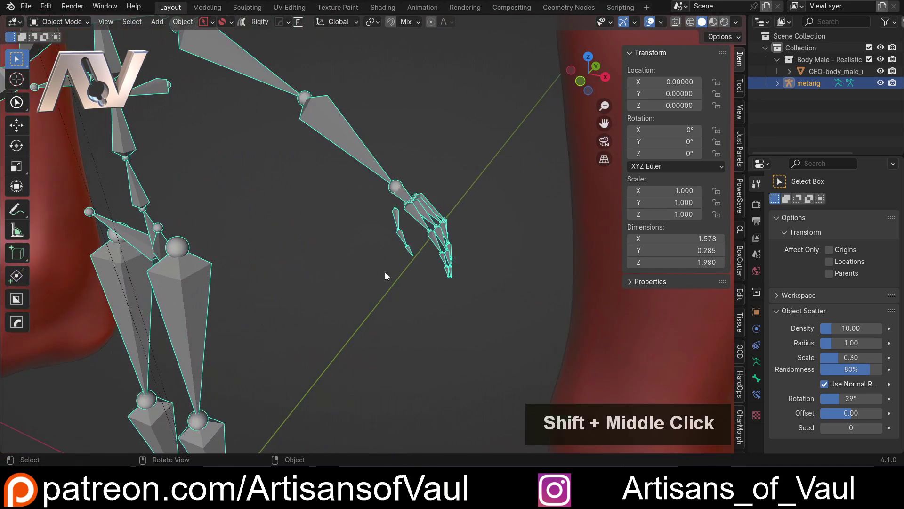
pyautogui.scroll(-6, 385, 272)
pyautogui.moveTo(330, 216); pyautogui.dragTo(428, 262, button='middle')
# Delete the Human meta-rig from the scene.
pyautogui.press('Delete')
pyautogui.scroll(-3, 353, 192)
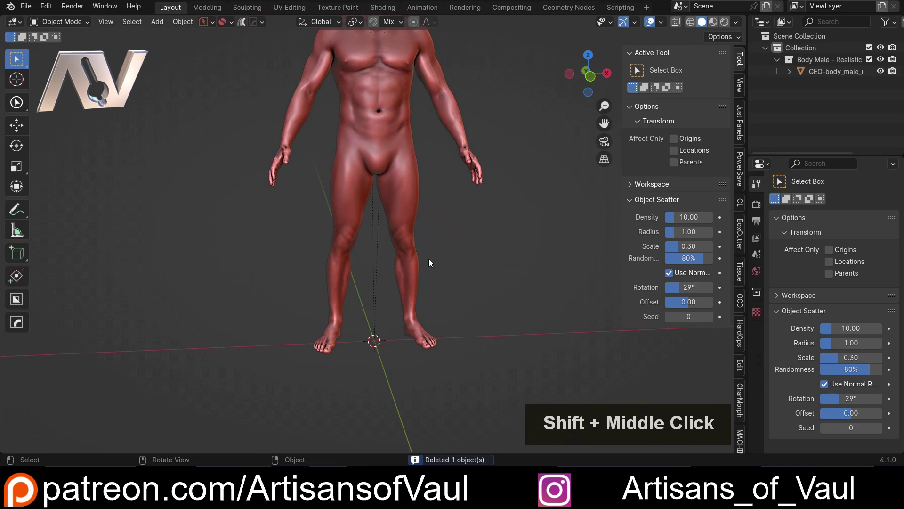
pyautogui.scroll(-3, 443, 231)
pyautogui.keyDown('shift'); pyautogui.moveTo(442, 230); pyautogui.dragTo(414, 272, button='middle'); pyautogui.keyUp('shift')
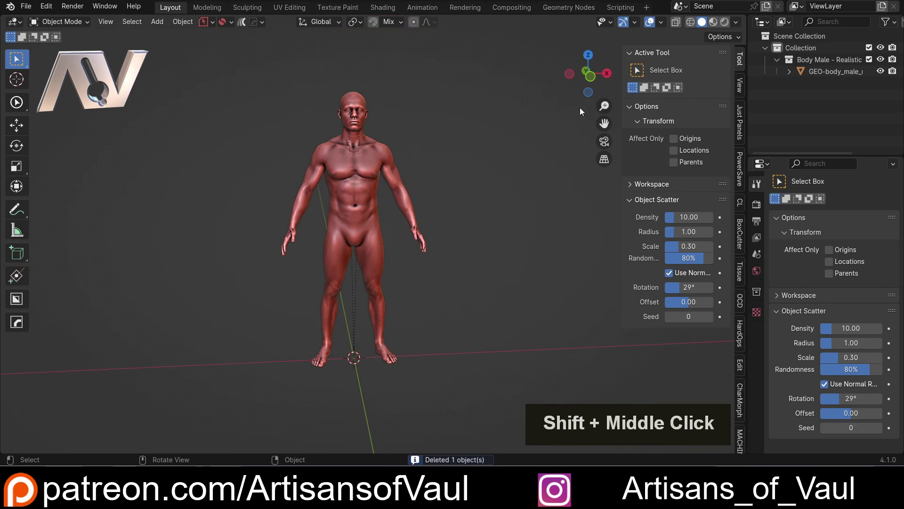
# Add a Basic Human (Meta-Rig) armature at the body's origin, working in front view.
pyautogui.click(592, 78)
pyautogui.hotkey('shift', 'a')
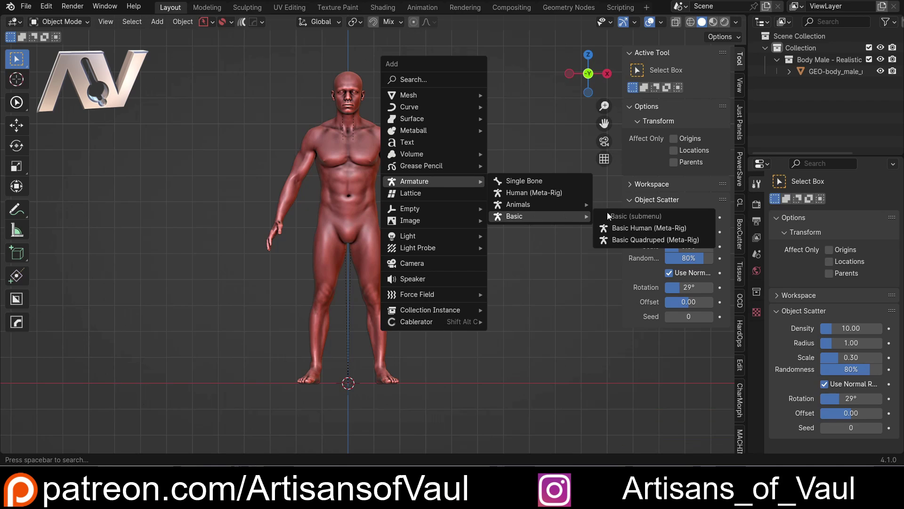
pyautogui.moveTo(546, 204)
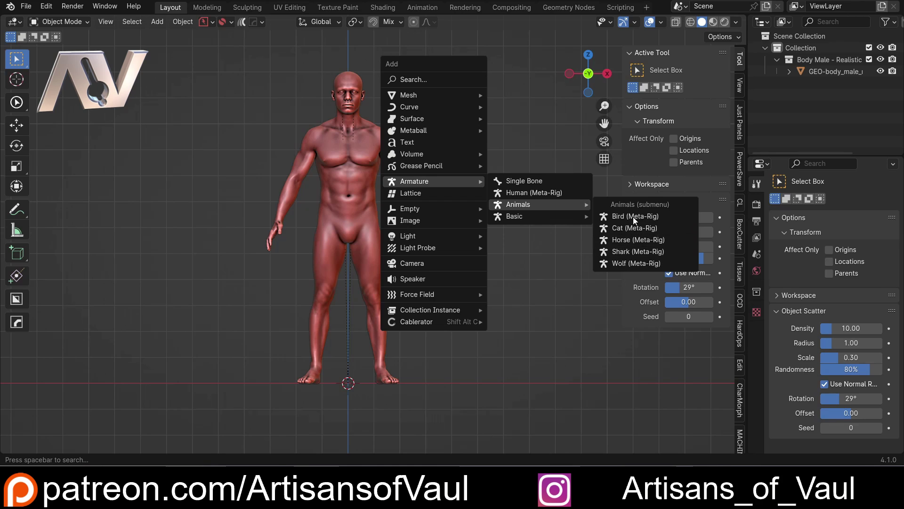
pyautogui.moveTo(525, 219)
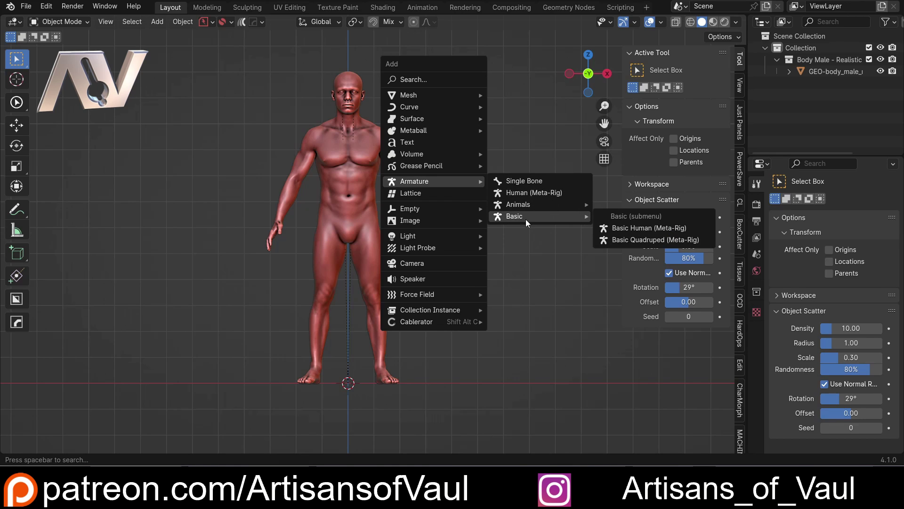
pyautogui.click(645, 227)
pyautogui.moveTo(370, 334); pyautogui.dragTo(434, 264, button='middle')
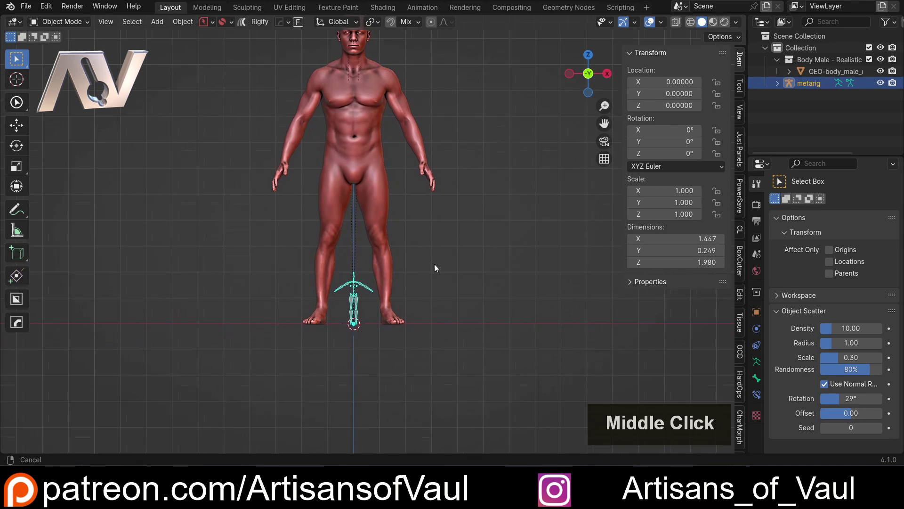
pyautogui.scroll(3, 435, 227)
pyautogui.click(411, 228)
pyautogui.doubleClick(419, 264)
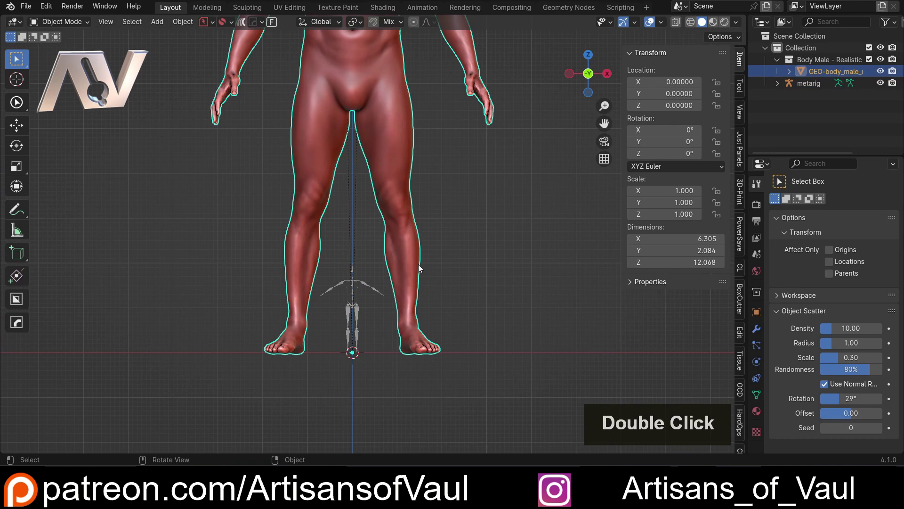
pyautogui.keyDown('shift'); pyautogui.click(360, 302); pyautogui.keyUp('shift')
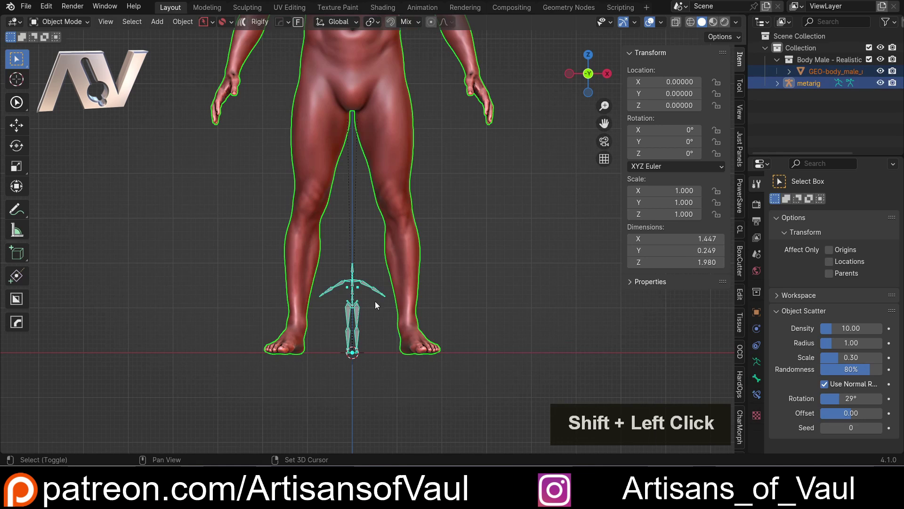
pyautogui.click(484, 278)
# Scale the meta-rig up uniformly by about 6.02 to match the body's height, and check the fit in wireframe.
pyautogui.scroll(-2, 484, 278)
pyautogui.scroll(-1, 485, 278)
pyautogui.click(377, 268)
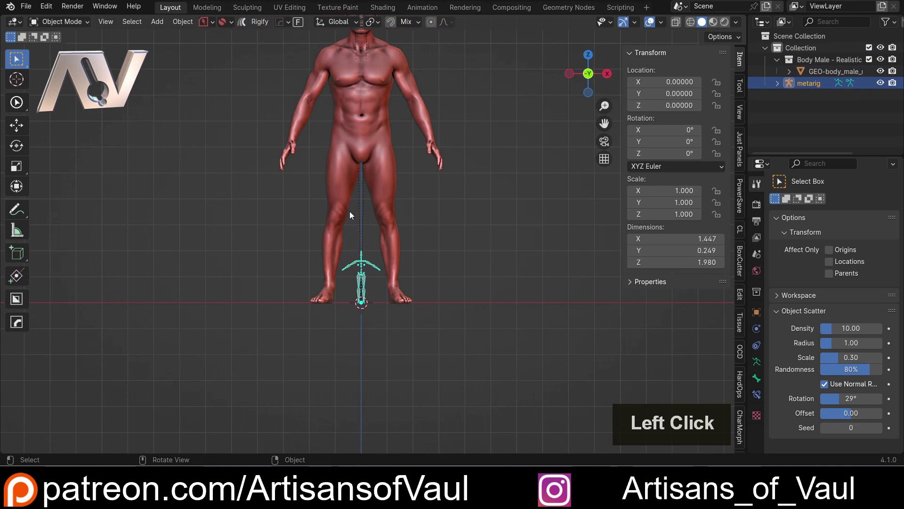
pyautogui.moveTo(350, 211); pyautogui.dragTo(357, 145, button='middle')
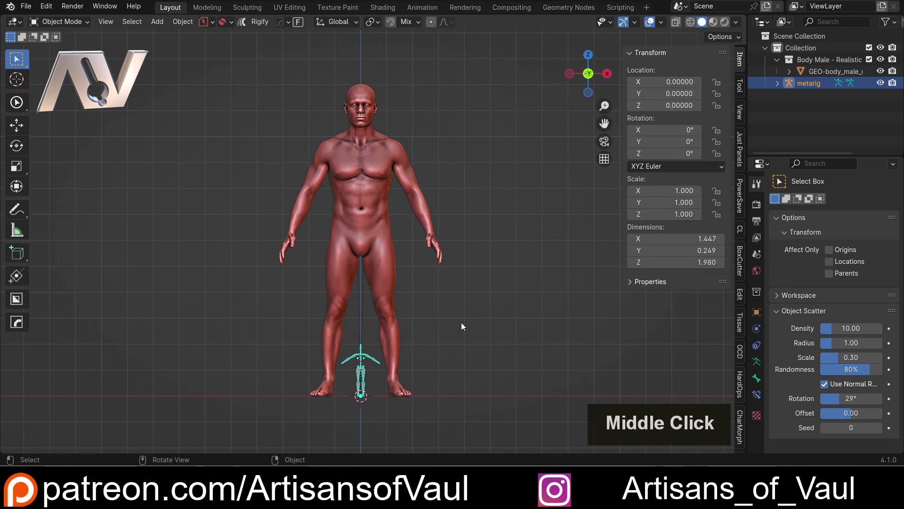
pyautogui.press('s')
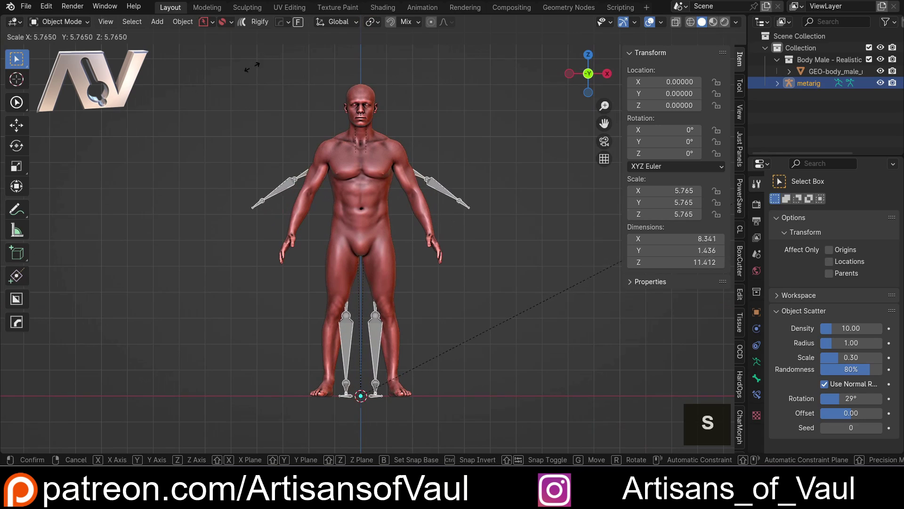
pyautogui.click(294, 80)
pyautogui.hotkey('shift', 'z')
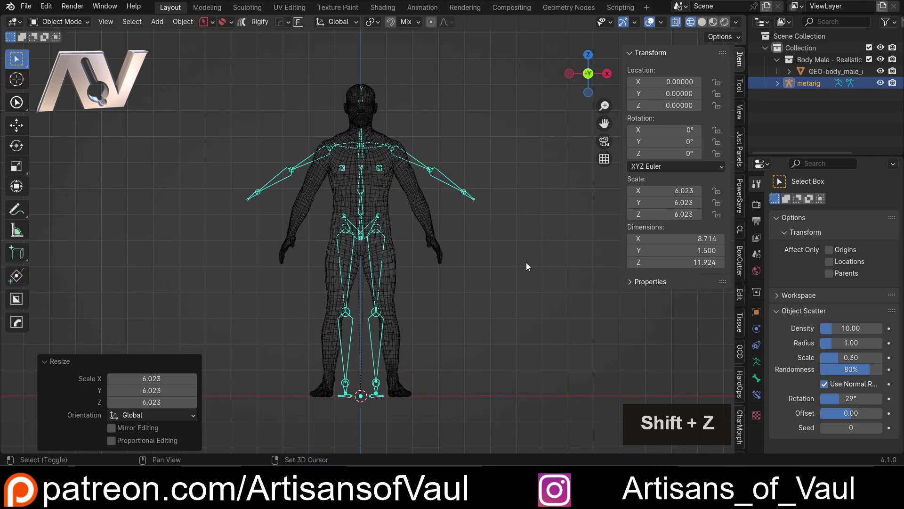
pyautogui.hotkey('shift', 'z')
pyautogui.click(502, 222)
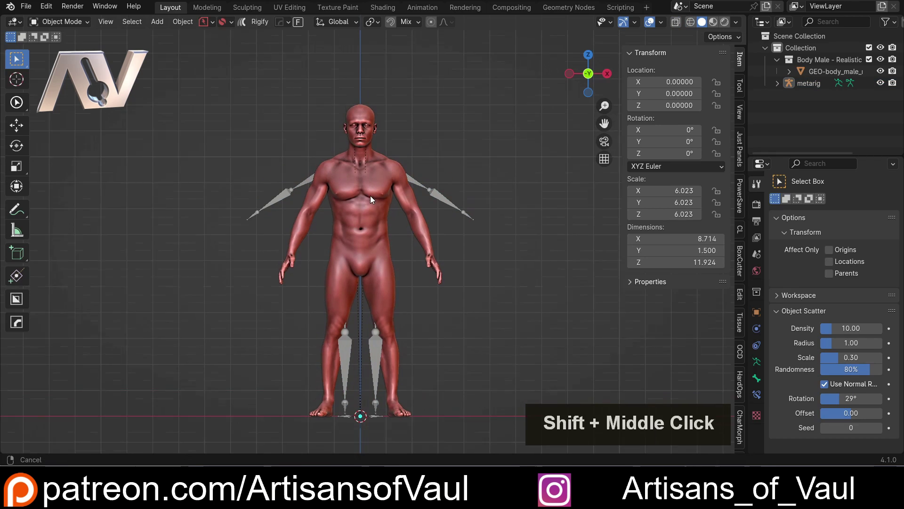
# Turn on In Front in the meta-rig's viewport display settings so its bones draw over the body mesh.
pyautogui.keyDown('shift'); pyautogui.moveTo(370, 196); pyautogui.dragTo(440, 214, button='middle'); pyautogui.keyUp('shift')
pyautogui.click(441, 214)
pyautogui.click(441, 214)
pyautogui.scroll(3, 276, 201)
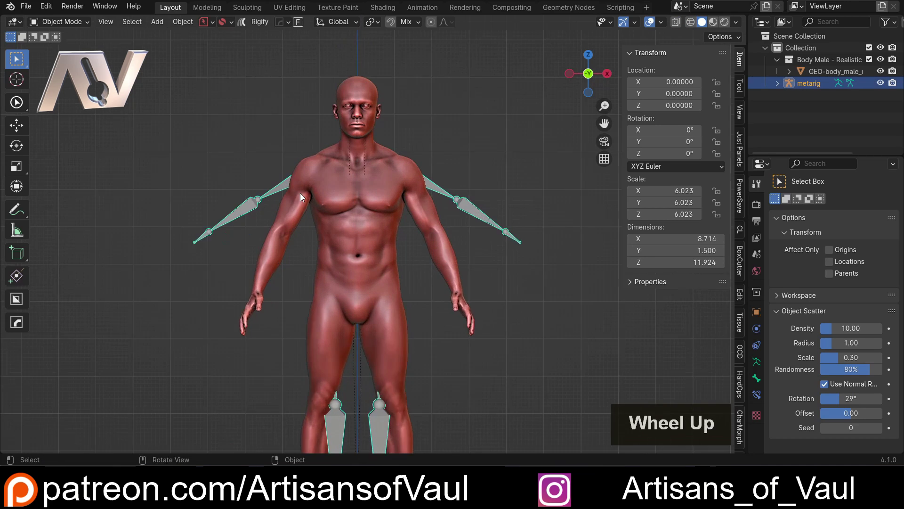
pyautogui.keyDown('shift'); pyautogui.moveTo(230, 158); pyautogui.dragTo(267, 236, button='middle'); pyautogui.keyUp('shift')
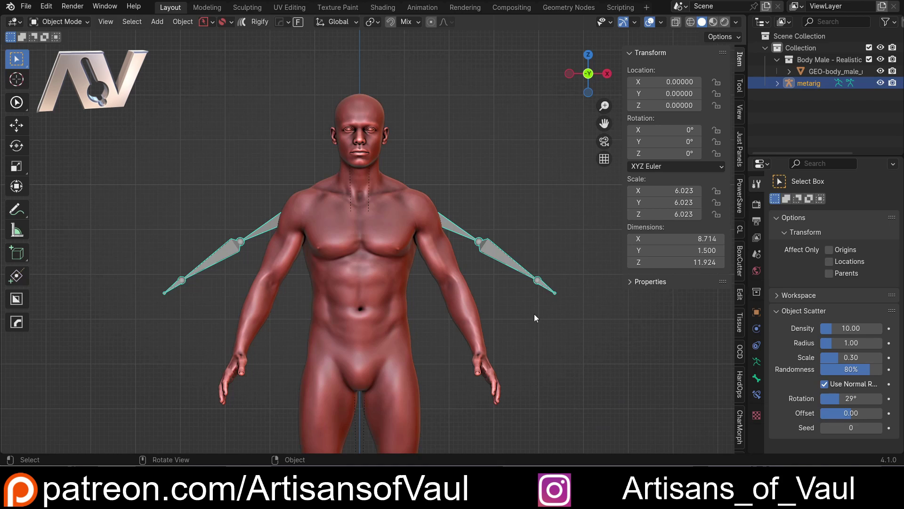
pyautogui.click(758, 362)
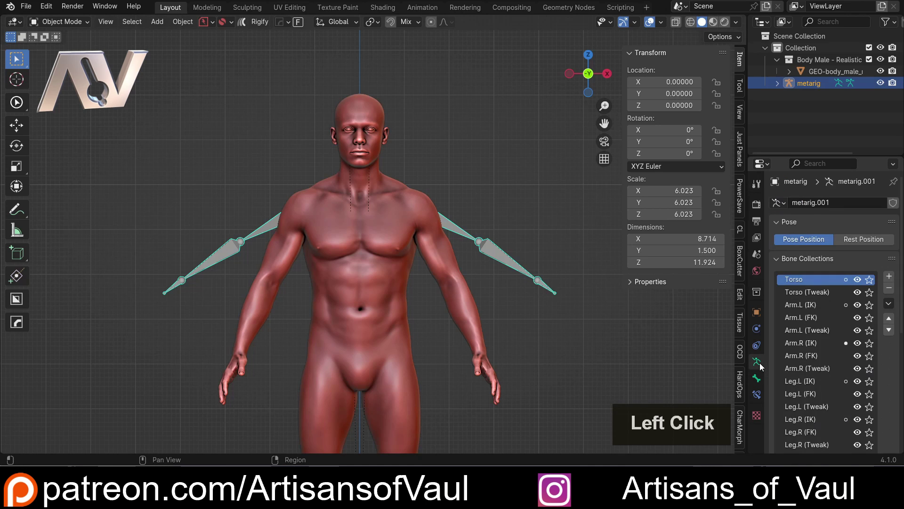
pyautogui.click(775, 258)
pyautogui.click(779, 259)
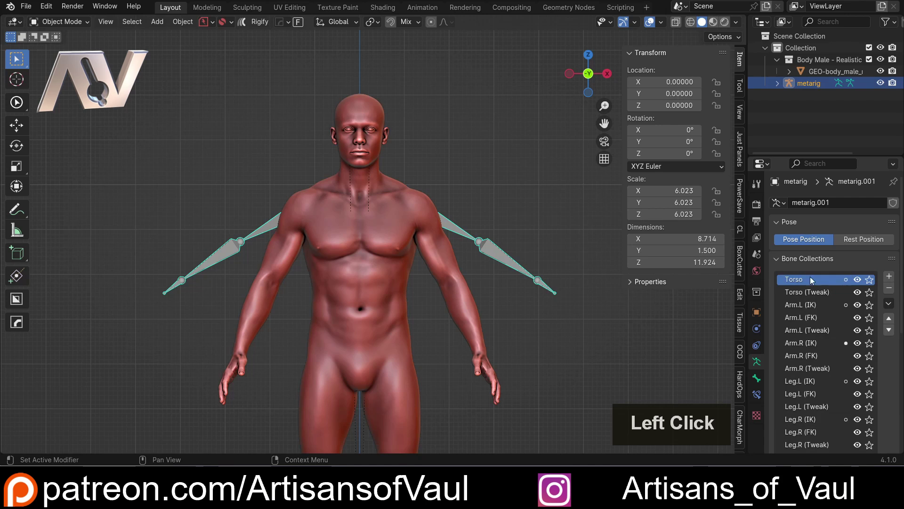
pyautogui.click(778, 258)
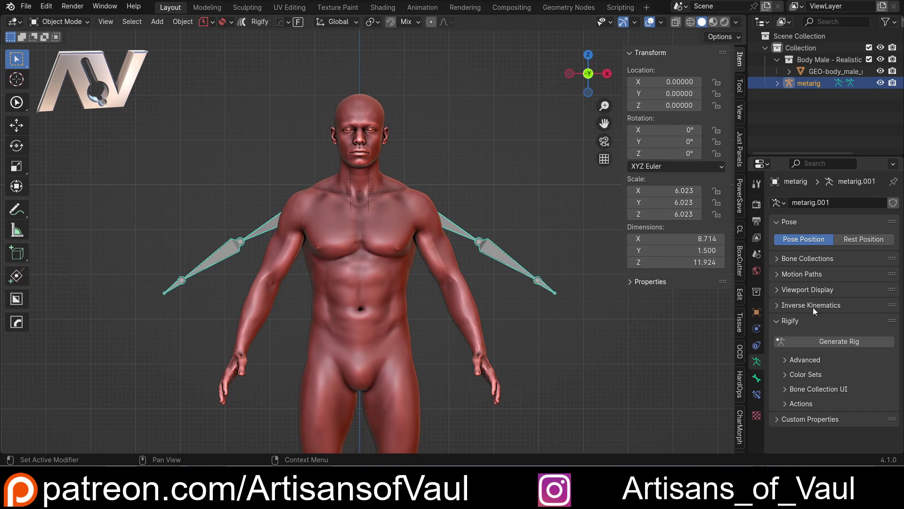
pyautogui.click(780, 289)
pyautogui.scroll(-3, 807, 286)
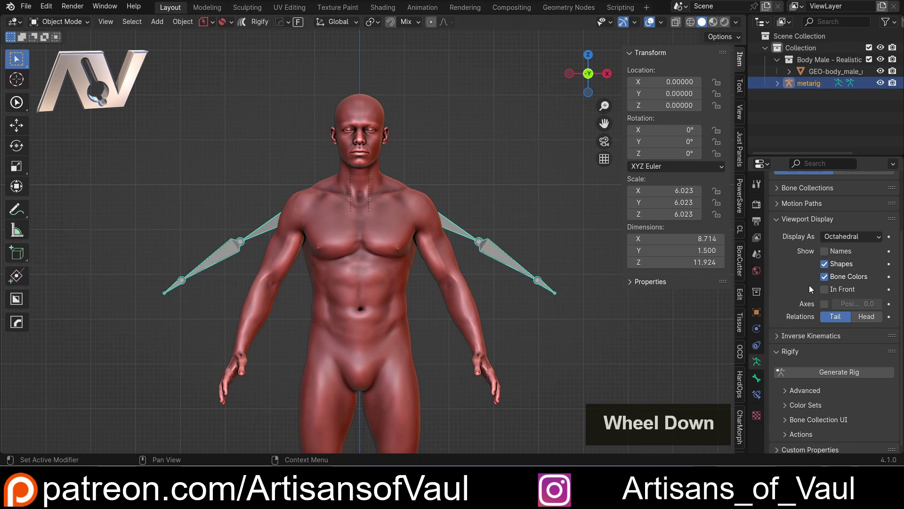
pyautogui.click(825, 289)
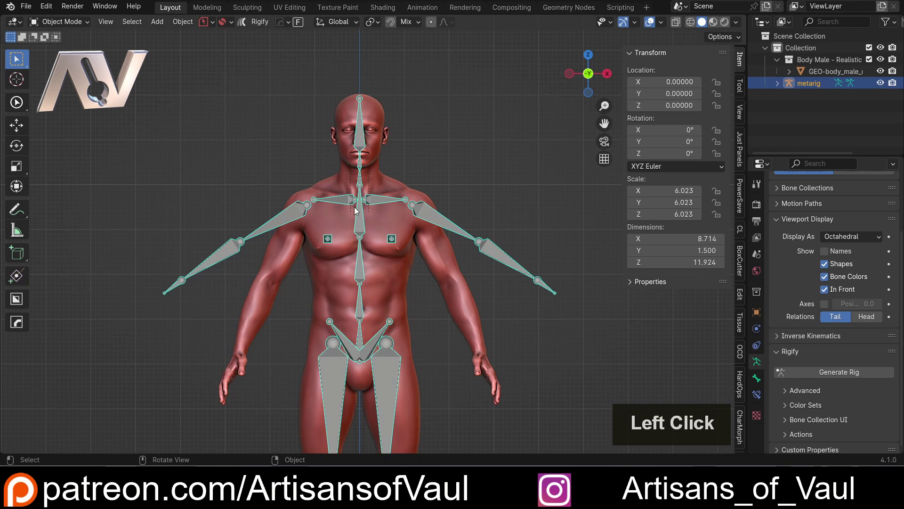
# Examine from the front and at an angle how the meta-rig's arms, spine and legs line up with the body mesh.
pyautogui.click(458, 172)
pyautogui.keyDown('shift'); pyautogui.moveTo(344, 177); pyautogui.dragTo(397, 149, button='middle'); pyautogui.keyUp('shift')
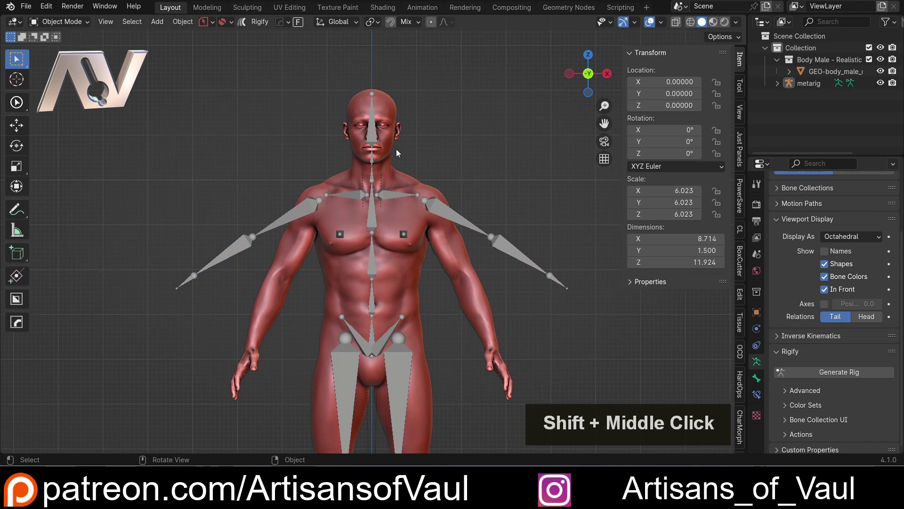
pyautogui.scroll(2, 478, 213)
pyautogui.click(454, 208)
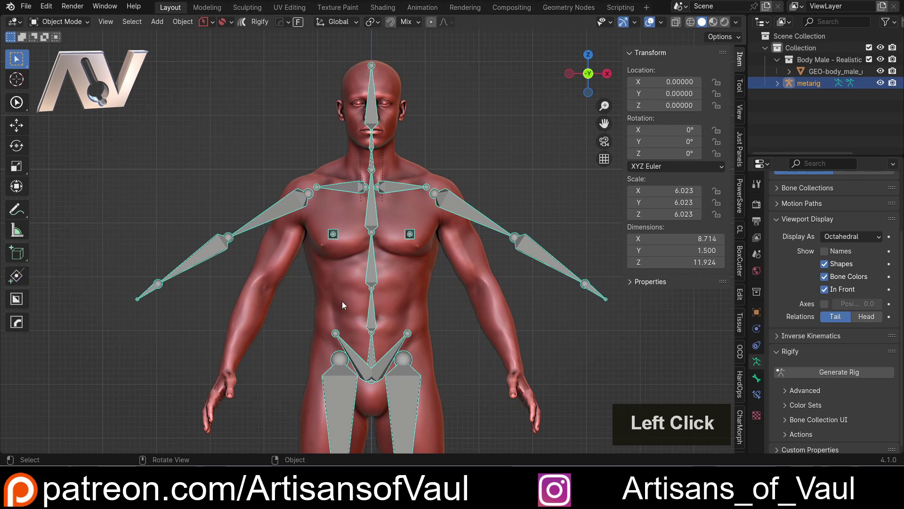
pyautogui.scroll(-2, 430, 238)
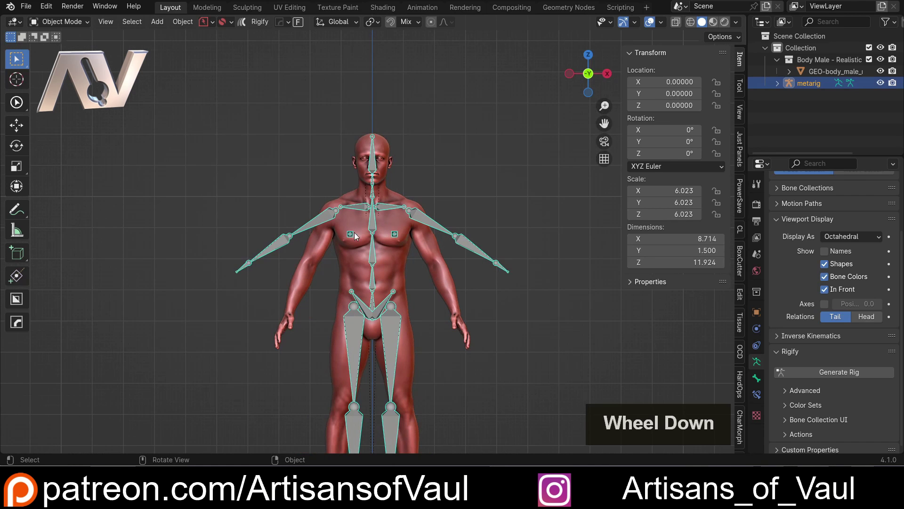
pyautogui.keyDown('shift'); pyautogui.moveTo(417, 235); pyautogui.dragTo(418, 198, button='middle'); pyautogui.keyUp('shift')
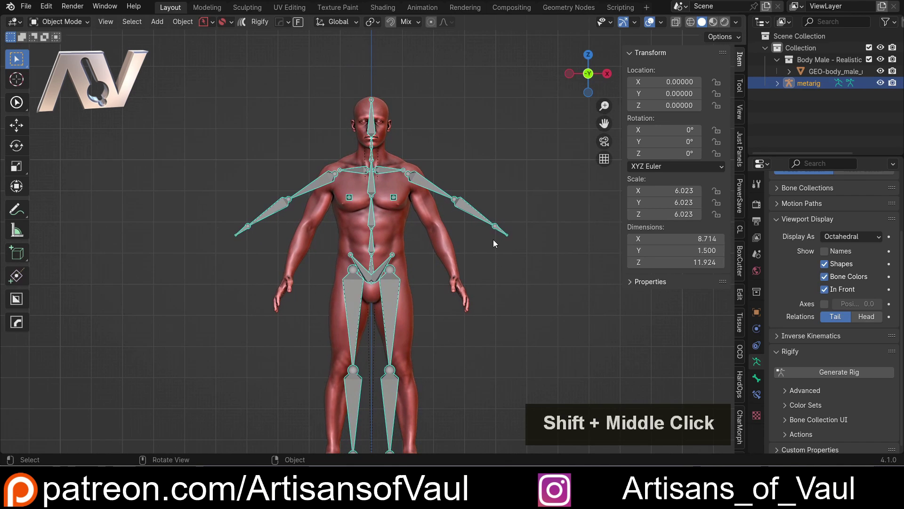
pyautogui.moveTo(494, 239); pyautogui.dragTo(542, 188, button='middle')
pyautogui.click(590, 78)
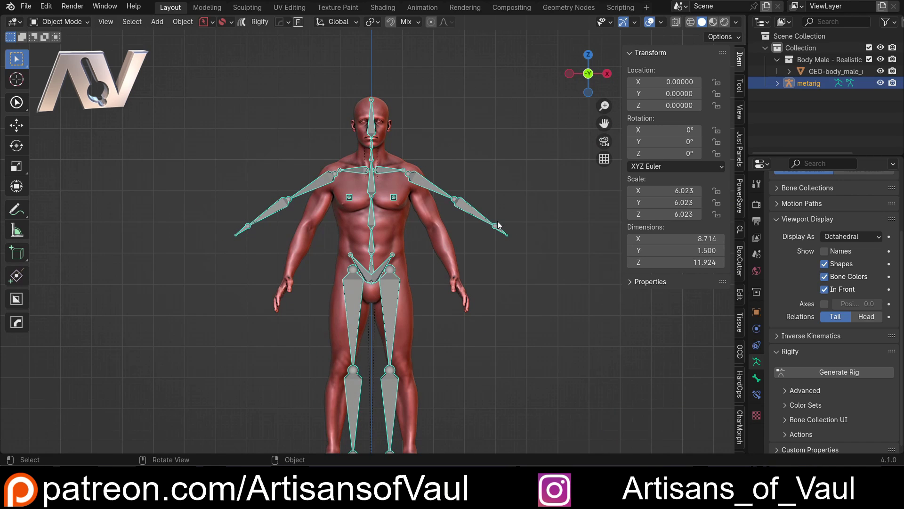
pyautogui.scroll(2, 413, 155)
pyautogui.keyDown('shift'); pyautogui.moveTo(413, 155); pyautogui.dragTo(415, 232, button='middle'); pyautogui.keyUp('shift')
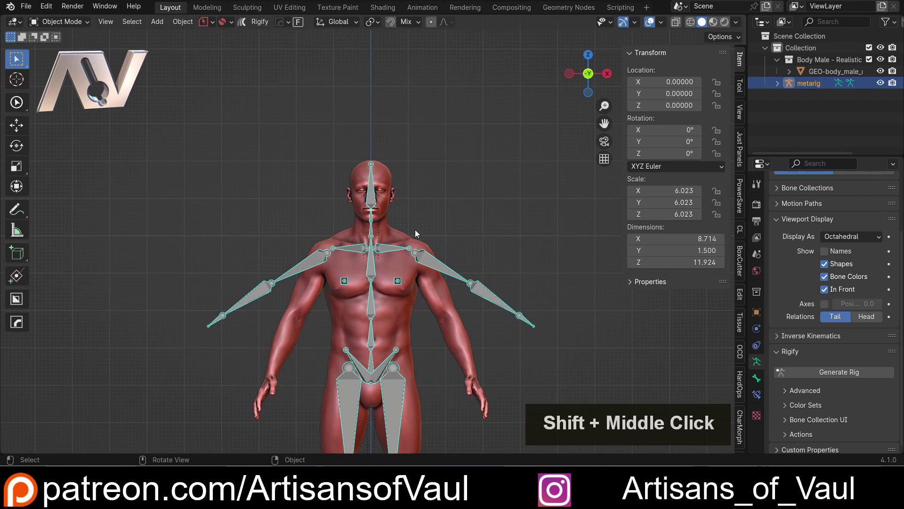
pyautogui.press('Tab')
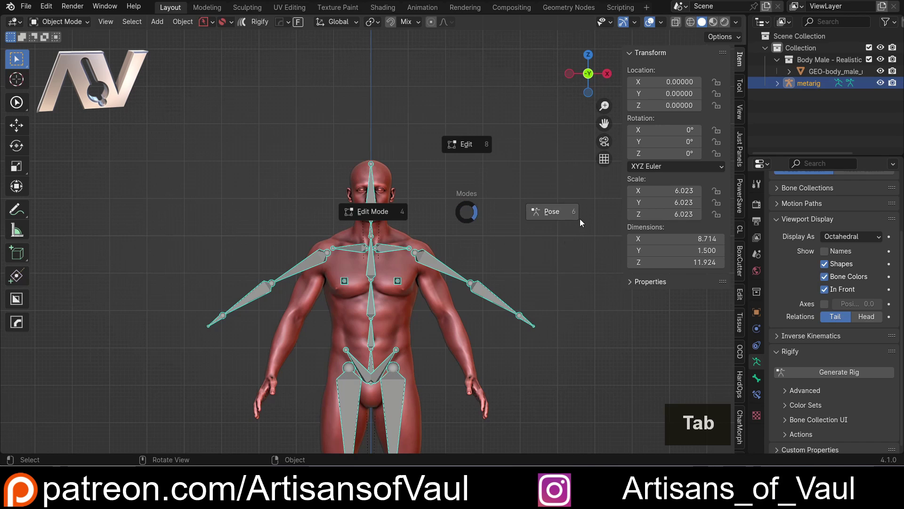
pyautogui.click(476, 216)
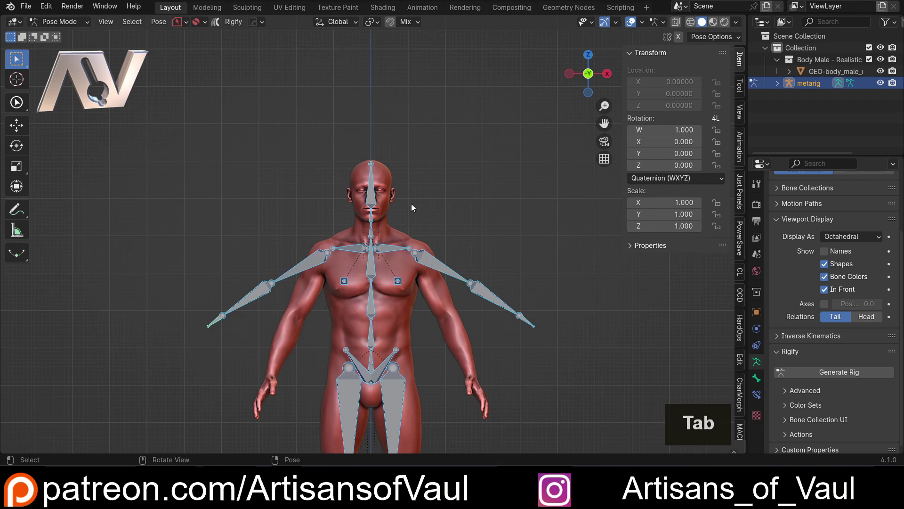
pyautogui.press('Tab')
pyautogui.press('Tab')
pyautogui.click(469, 158)
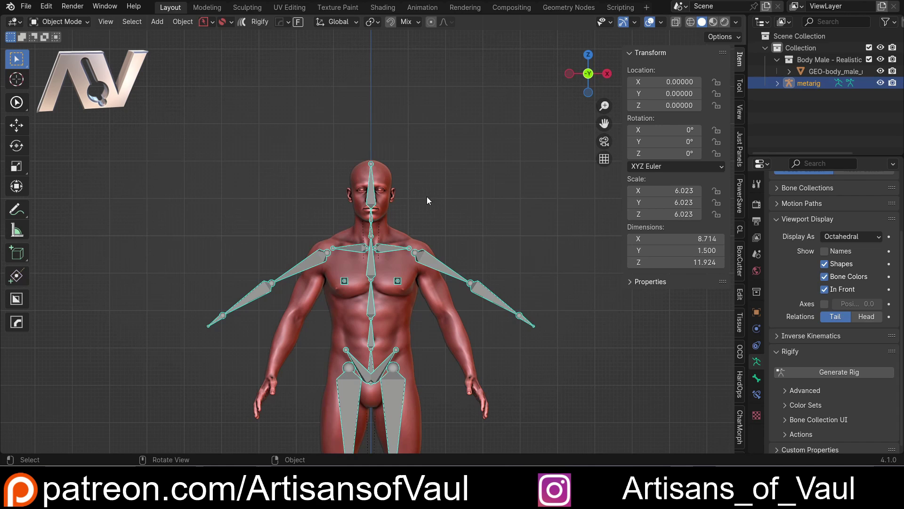
pyautogui.press('Tab')
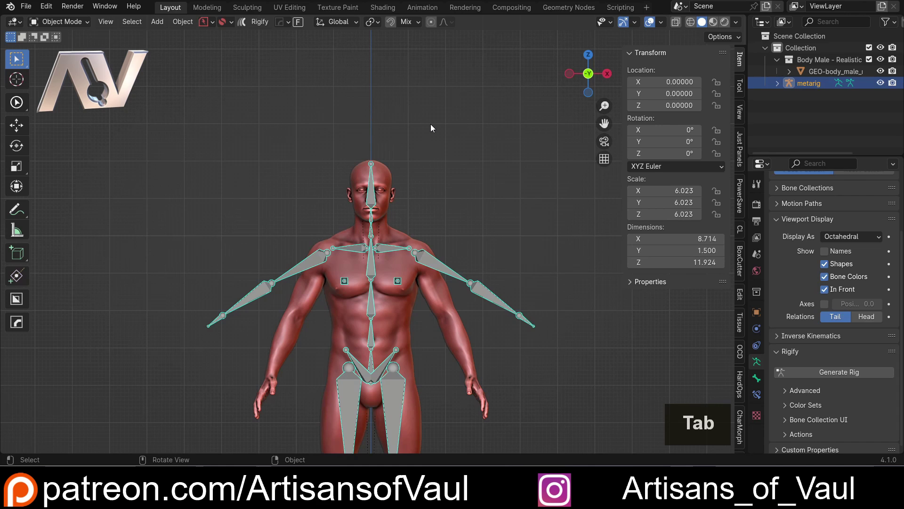
# Switch the meta-rig to Edit Mode and frame the arm and shoulder bones in front view.
pyautogui.click(62, 22)
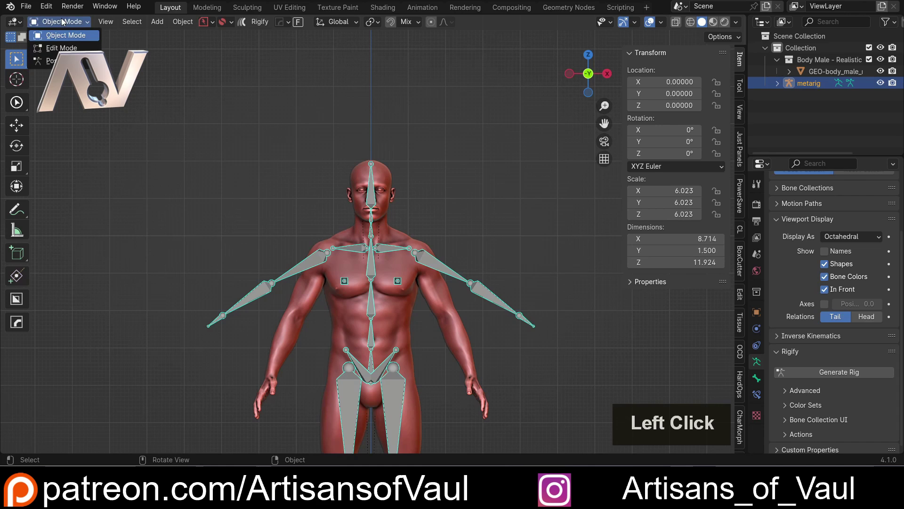
pyautogui.click(57, 48)
pyautogui.keyDown('shift'); pyautogui.moveTo(438, 208); pyautogui.dragTo(419, 155, button='middle'); pyautogui.keyUp('shift')
pyautogui.scroll(2, 394, 90)
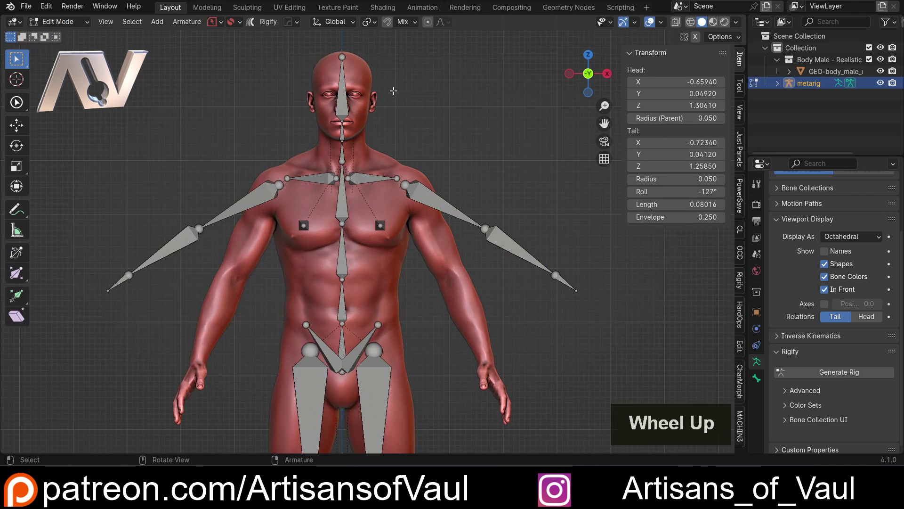
pyautogui.moveTo(419, 215); pyautogui.dragTo(395, 180, button='middle')
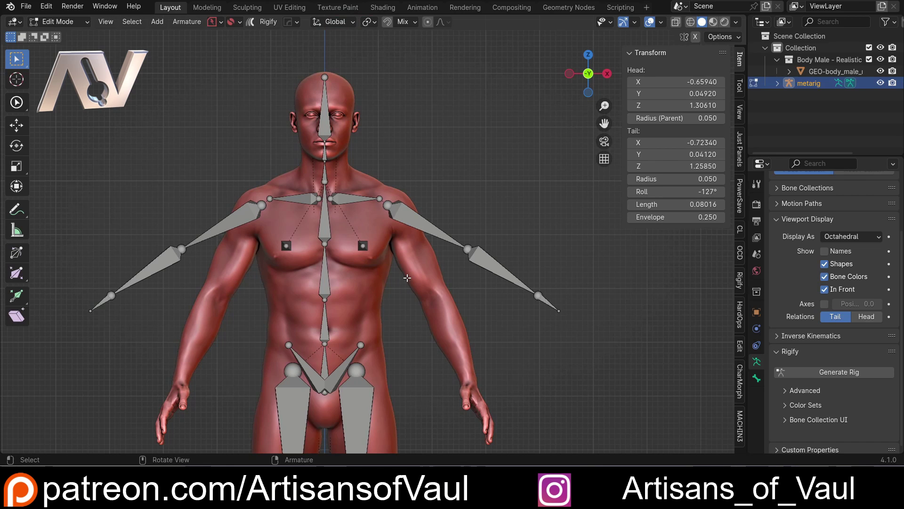
pyautogui.scroll(1, 407, 278)
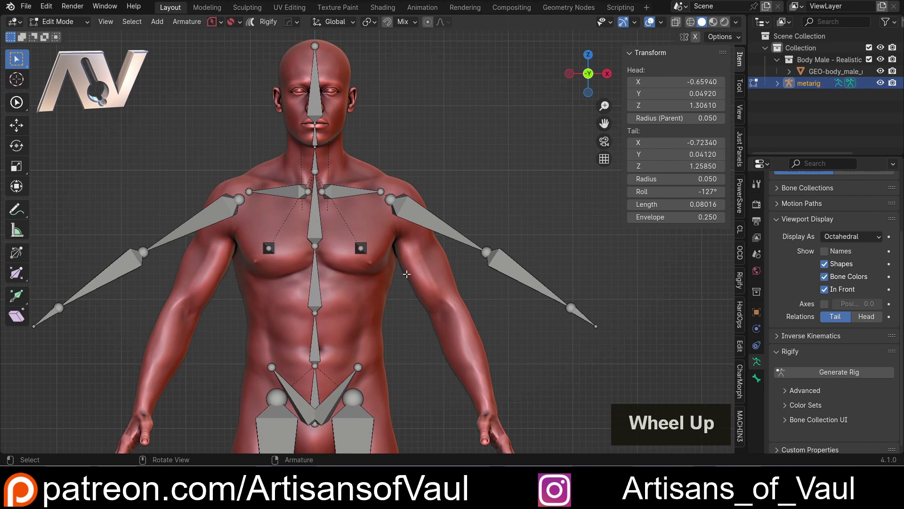
pyautogui.keyDown('shift'); pyautogui.moveTo(407, 275); pyautogui.dragTo(394, 167, button='middle'); pyautogui.keyUp('shift')
# Try moving the upper-arm head joints of both arms outward one side at a time, and undo both moves.
pyautogui.doubleClick(433, 161)
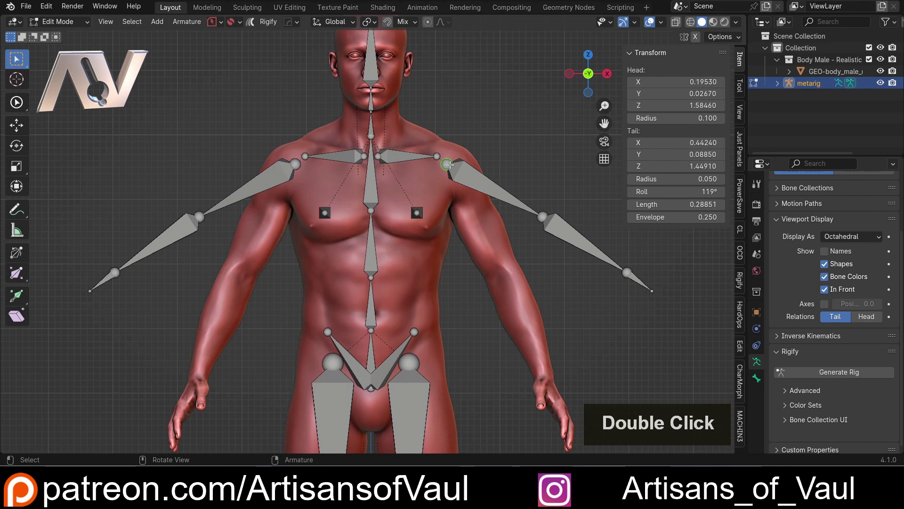
pyautogui.press('g')
pyautogui.click(464, 166)
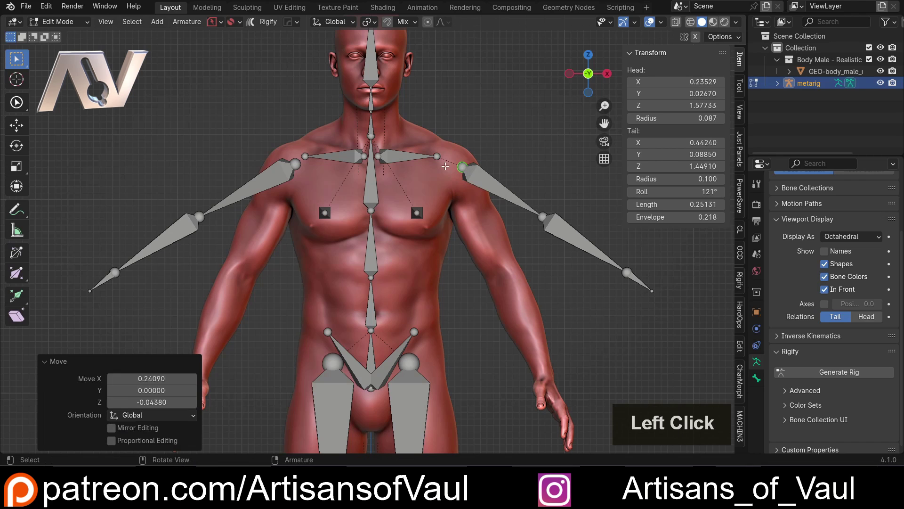
pyautogui.click(288, 164)
pyautogui.moveTo(298, 164); pyautogui.dragTo(263, 152)
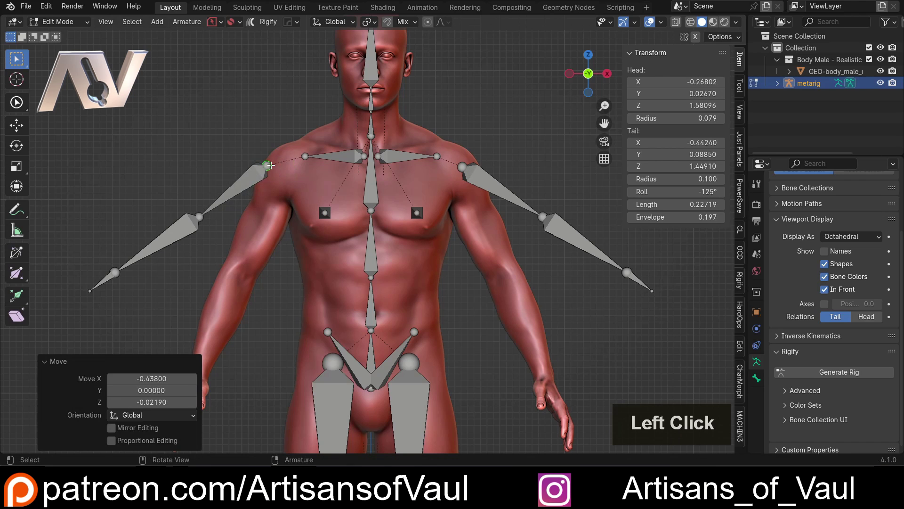
pyautogui.hotkey('ctrl', 'z')
pyautogui.hotkey('ctrl', 'z')
# Turn on X-axis mirroring for the armature so bone edits apply to both sides, working in front view.
pyautogui.scroll(-4, 349, 191)
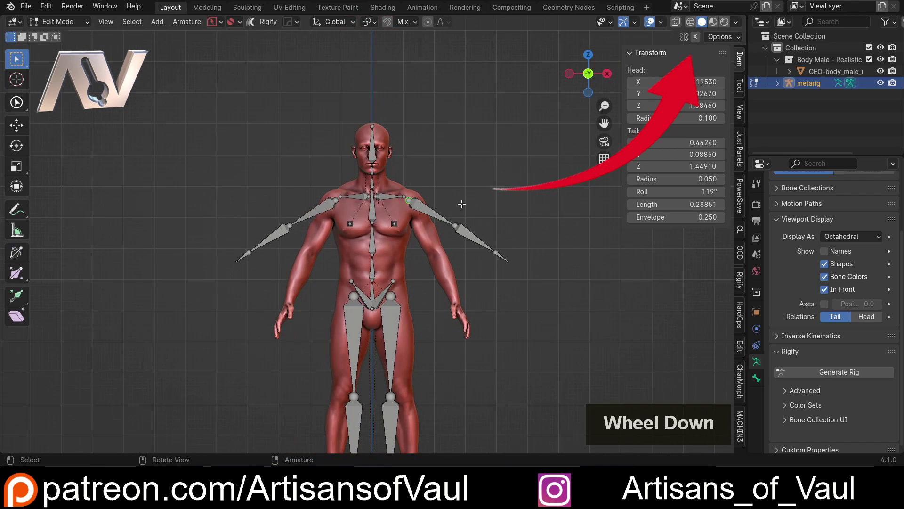
pyautogui.moveTo(348, 192); pyautogui.dragTo(426, 207, button='middle')
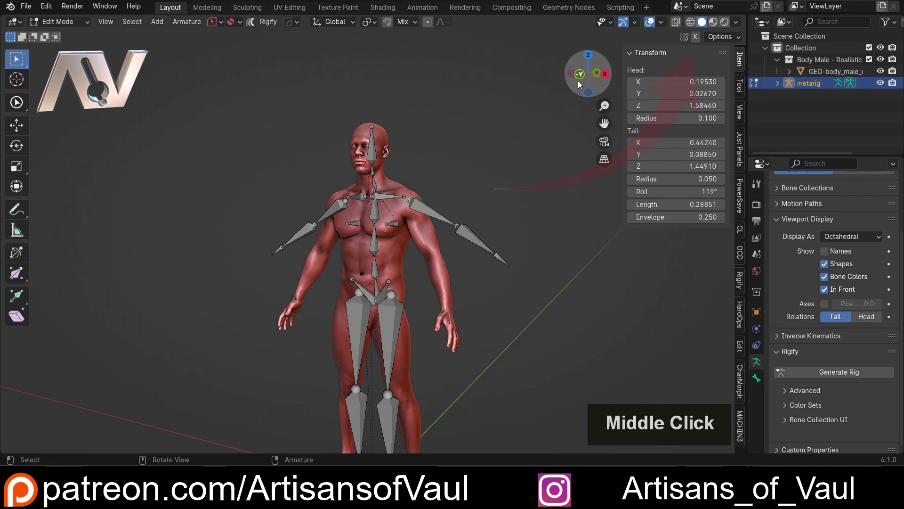
pyautogui.click(579, 74)
pyautogui.scroll(3, 401, 162)
pyautogui.keyDown('shift'); pyautogui.moveTo(393, 163); pyautogui.dragTo(422, 197, button='middle'); pyautogui.keyUp('shift')
pyautogui.scroll(2, 346, 242)
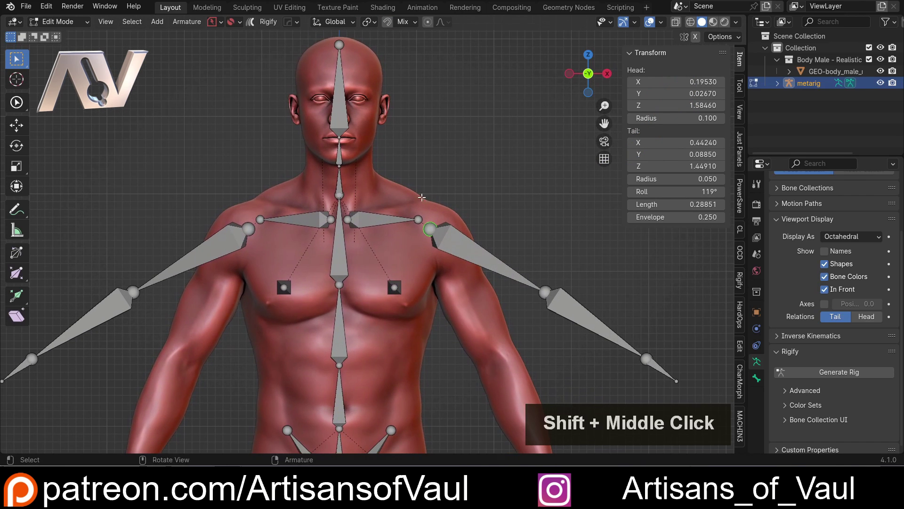
pyautogui.click(697, 37)
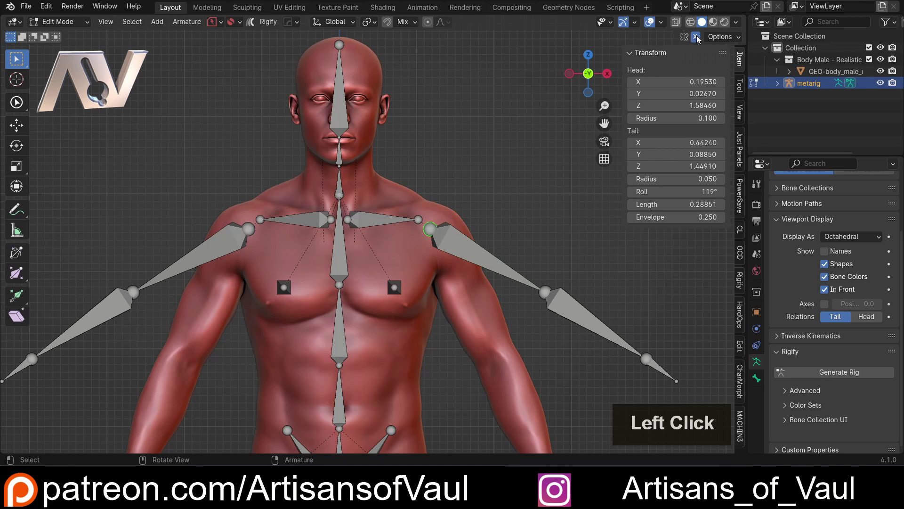
# Move the left shoulder bone's tip and upper-arm head together by about 0.22 on X and -0.106 on Z.
pyautogui.keyDown('shift'); pyautogui.click(418, 219); pyautogui.keyUp('shift')
pyautogui.scroll(2, 418, 221)
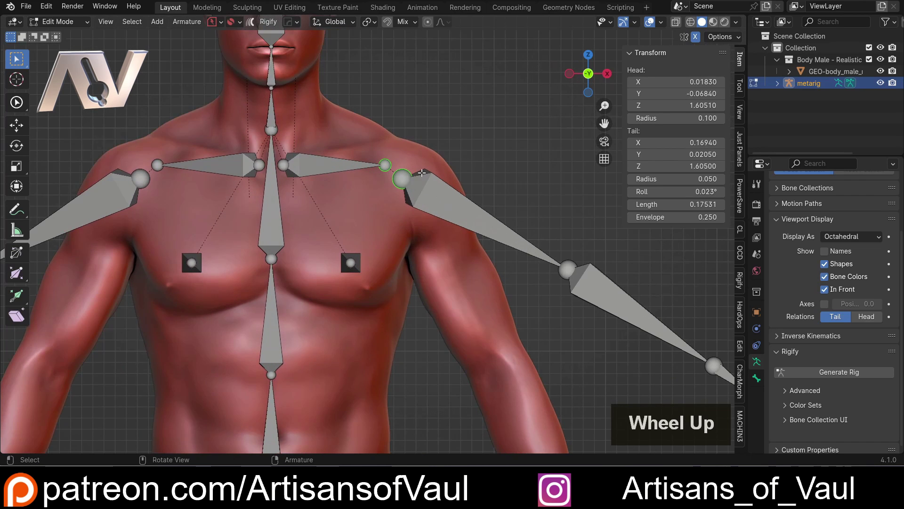
pyautogui.press('g')
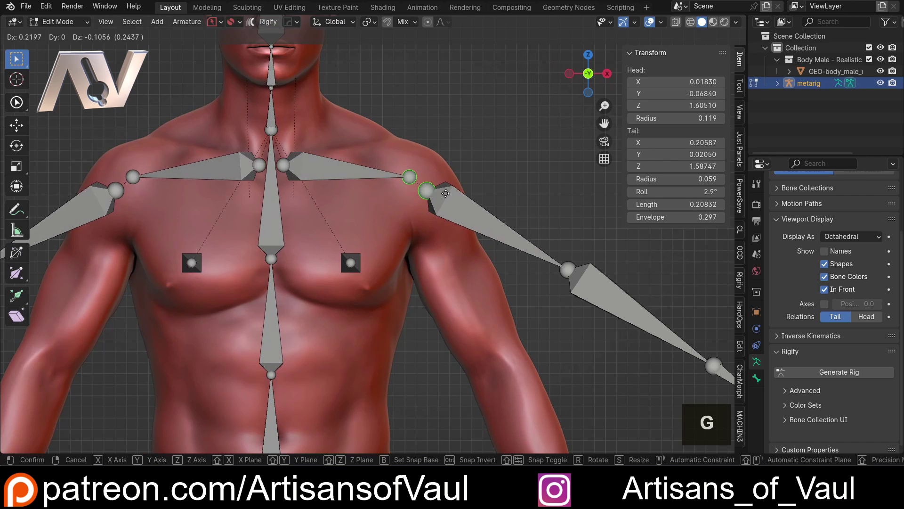
pyautogui.click(445, 193)
pyautogui.scroll(-3, 480, 262)
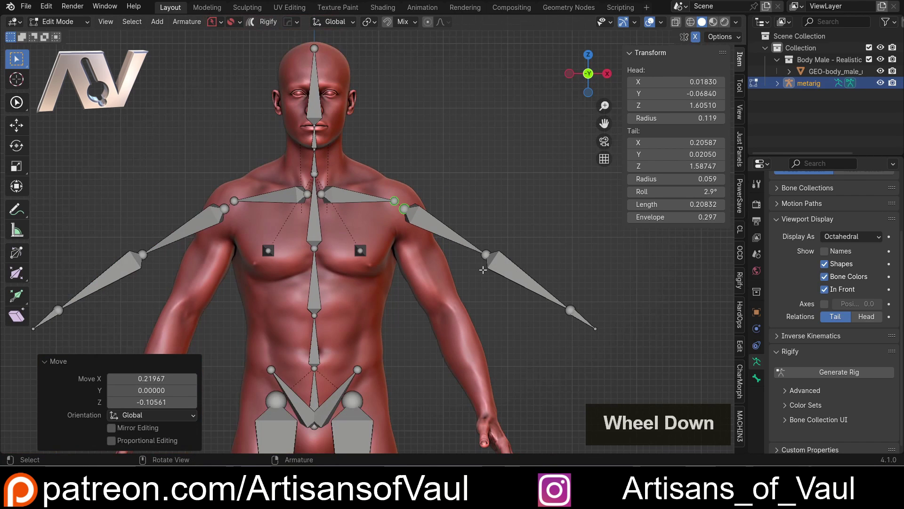
# Move the left elbow joint onto the body's elbow, by about -0.65 on X and -0.949 on Z.
pyautogui.keyDown('shift'); pyautogui.moveTo(480, 261); pyautogui.dragTo(473, 192, button='middle'); pyautogui.keyUp('shift')
pyautogui.click(473, 183)
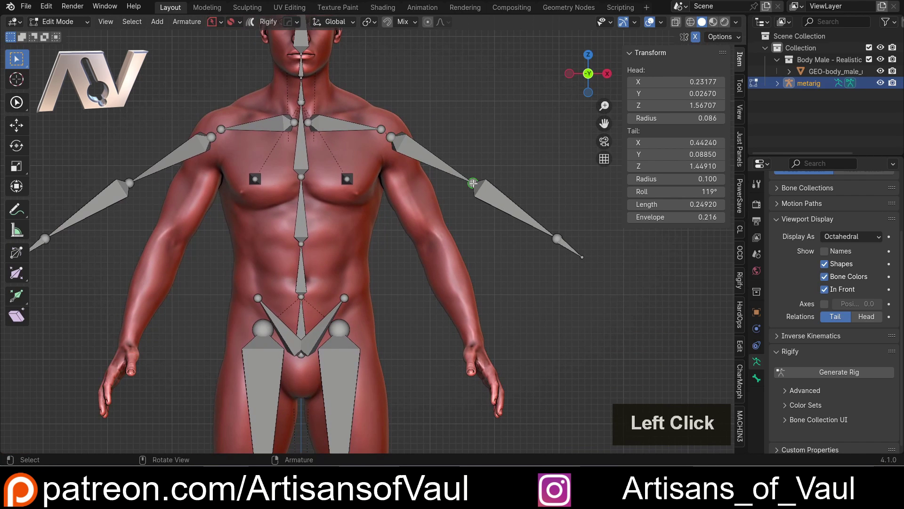
pyautogui.press('g')
pyautogui.click(432, 244)
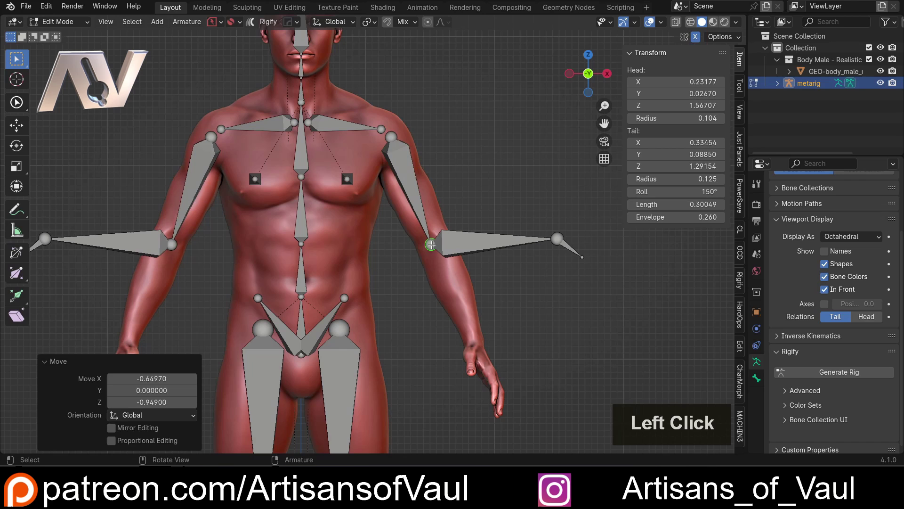
# Move the left wrist joint about -1.285 on X and -1.694 on Z, and the hand tip about -1.402 on X and -1.832 on Z.
pyautogui.click(558, 237)
pyautogui.press('g')
pyautogui.click(474, 346)
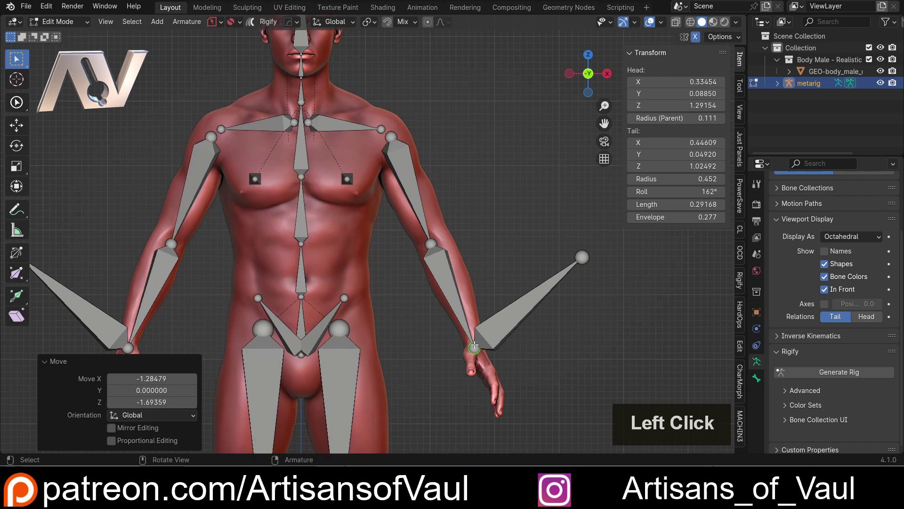
pyautogui.click(581, 260)
pyautogui.press('g')
pyautogui.click(489, 386)
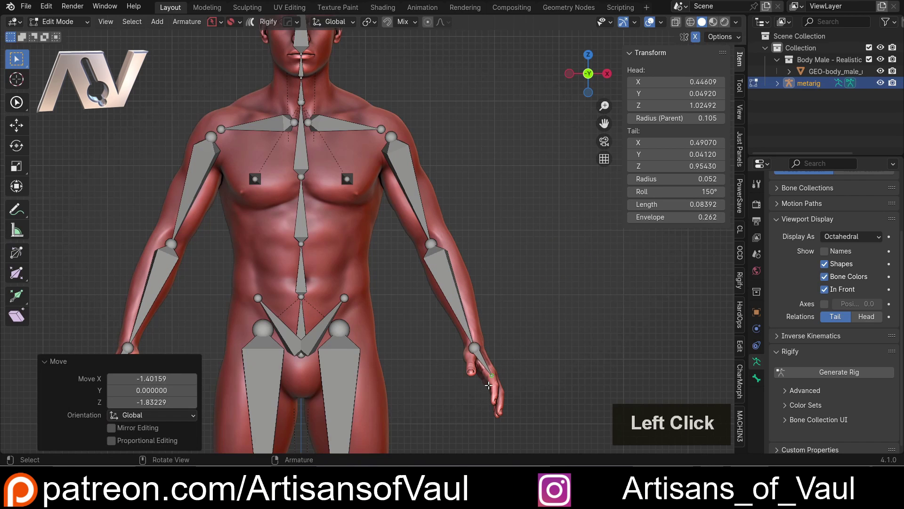
# Move the left pelvis bone's tip and the thigh bone's head together outward and down into the hip.
pyautogui.scroll(-3, 488, 386)
pyautogui.keyDown('shift'); pyautogui.moveTo(488, 385); pyautogui.dragTo(488, 315, button='middle'); pyautogui.keyUp('shift')
pyautogui.scroll(4, 392, 155)
pyautogui.click(391, 153)
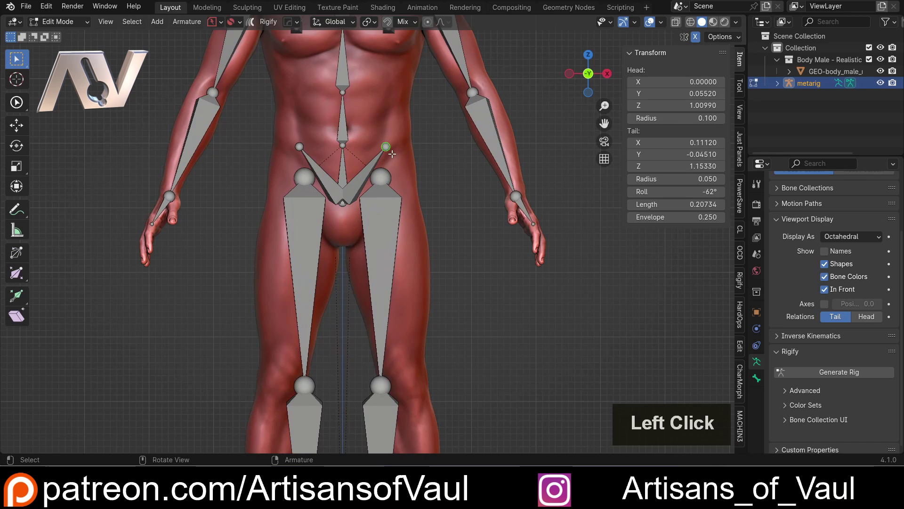
pyautogui.keyDown('shift'); pyautogui.click(381, 177); pyautogui.keyUp('shift')
pyautogui.press('g')
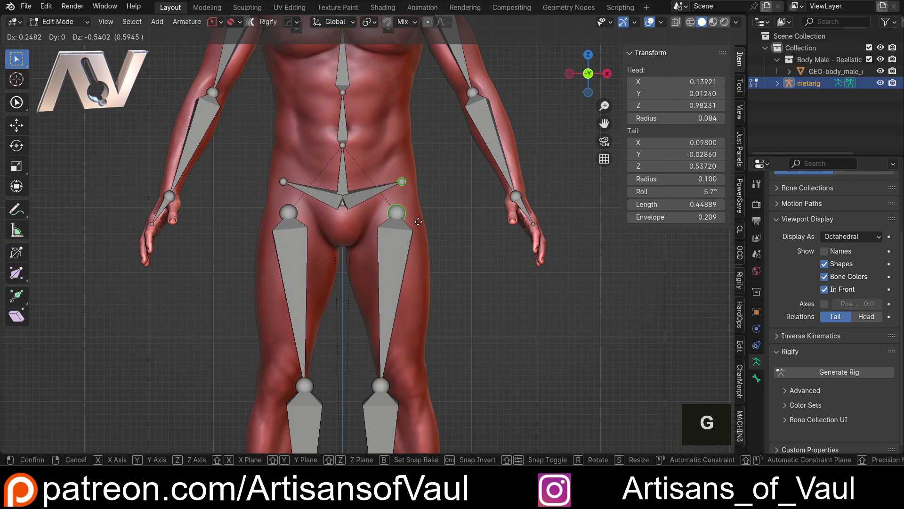
pyautogui.click(419, 215)
# Move the left knee joint about 0.456 on X and -0.289 on Z, and shift the foot bones together outward onto the foot.
pyautogui.keyDown('shift'); pyautogui.moveTo(448, 358); pyautogui.dragTo(451, 160, button='middle'); pyautogui.keyUp('shift')
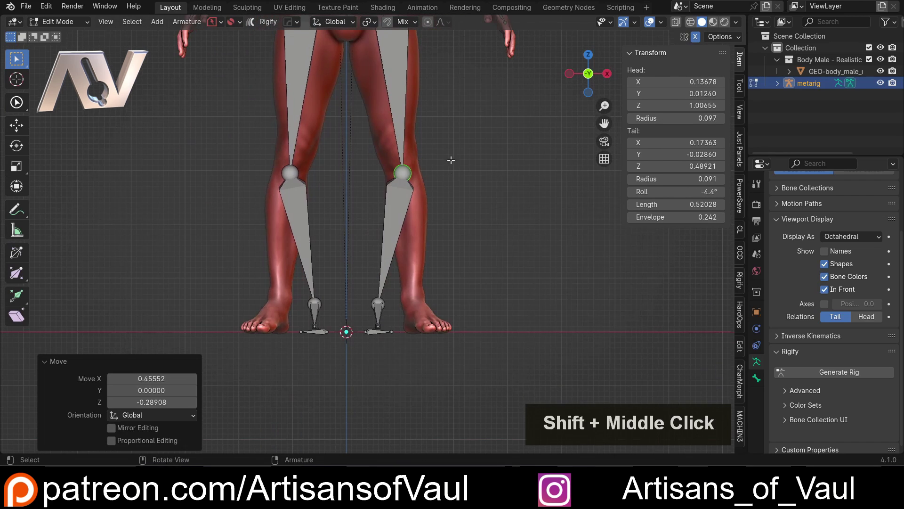
pyautogui.click(379, 299)
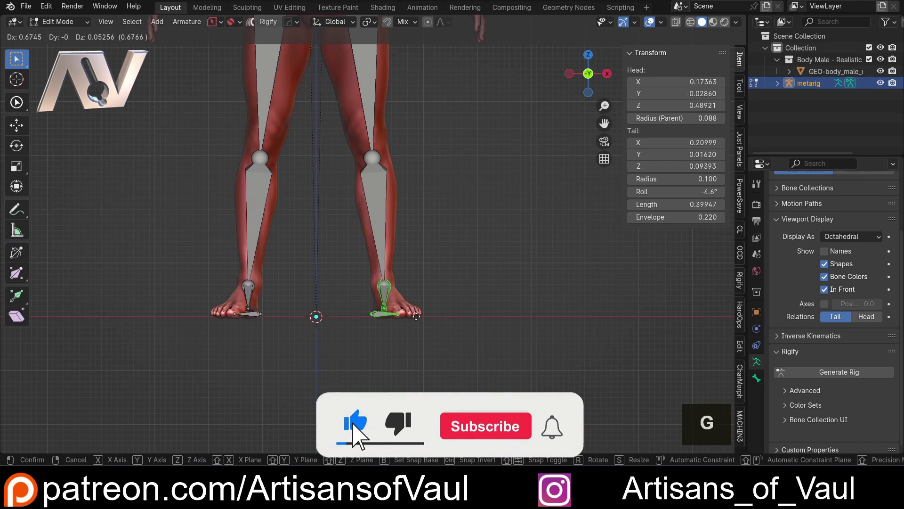
pyautogui.click(416, 297)
pyautogui.moveTo(417, 297); pyautogui.dragTo(300, 277, button='middle')
pyautogui.scroll(3, 438, 351)
pyautogui.click(300, 278)
pyautogui.keyDown('shift'); pyautogui.click(294, 260); pyautogui.keyUp('shift')
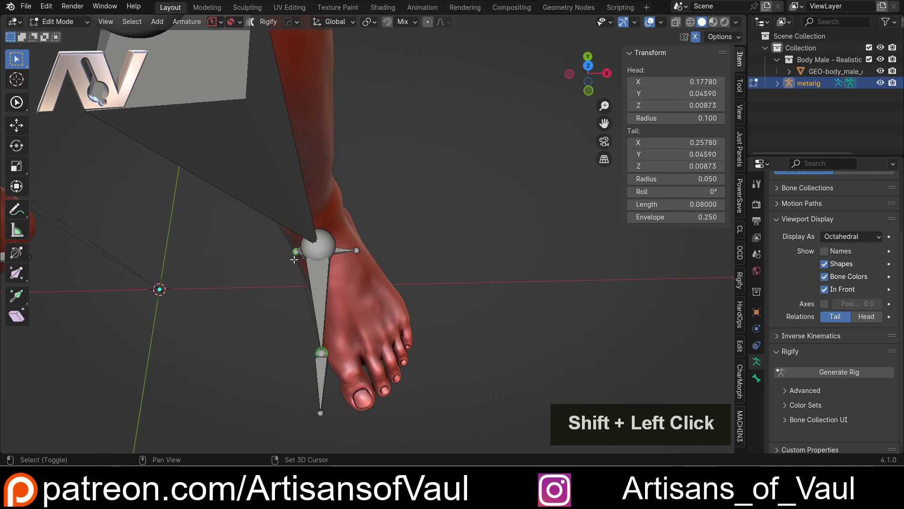
pyautogui.press('g')
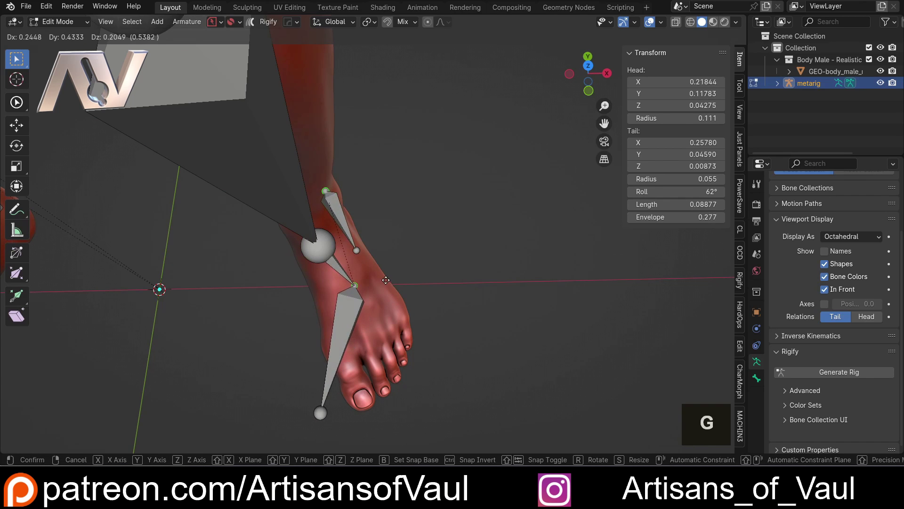
pyautogui.press('Escape')
# Move the left foot bone's tip and the heel bone together outward, placing the tip at about X 0.260, Y -0.036, Z 0.053.
pyautogui.click(341, 250)
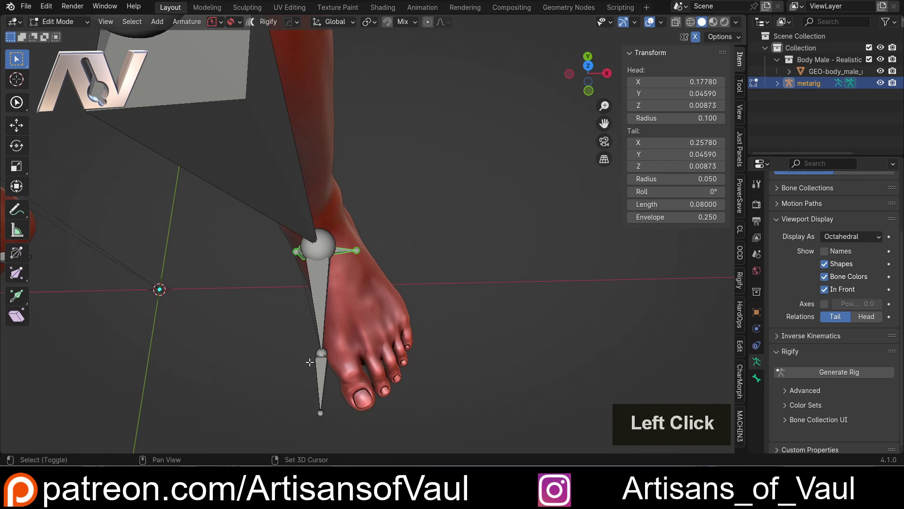
pyautogui.click(321, 259)
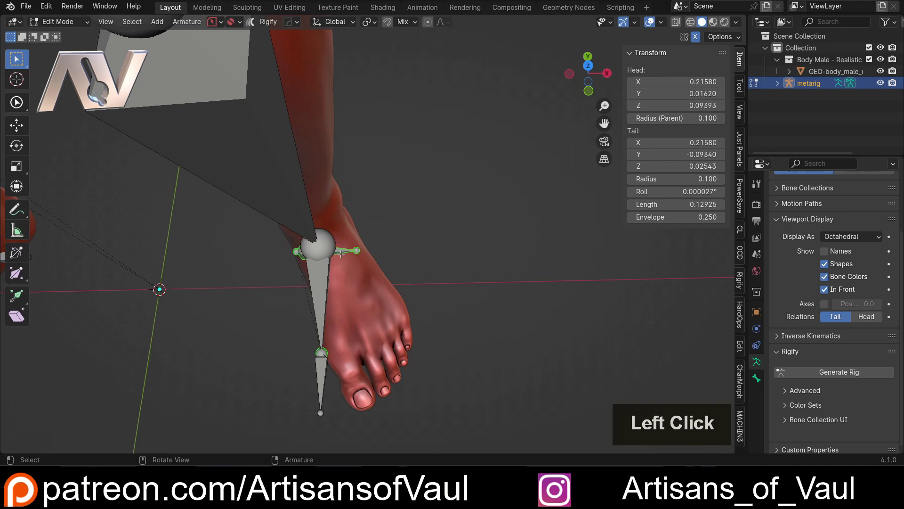
pyautogui.press('g')
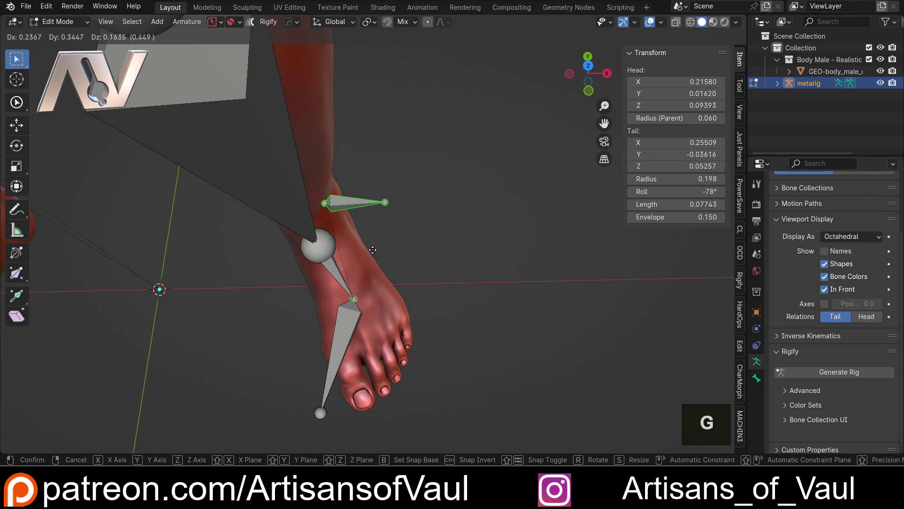
pyautogui.click(373, 250)
# Move the left toe bone's tip onto the toes by about 0.448 on X, and lower it in side view by about -0.164 on Z.
pyautogui.click(321, 412)
pyautogui.press('g')
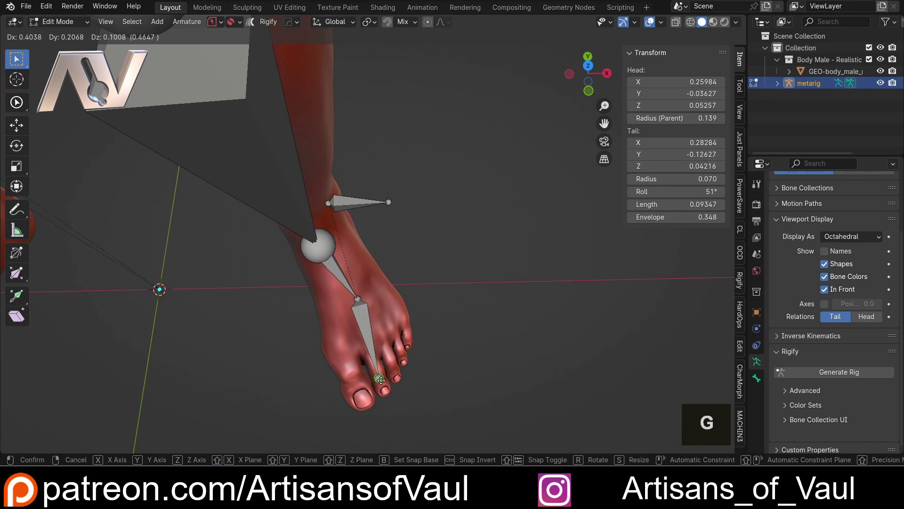
pyautogui.click(386, 385)
pyautogui.scroll(-3, 405, 377)
pyautogui.moveTo(424, 367); pyautogui.dragTo(400, 314, button='middle')
pyautogui.click(400, 314)
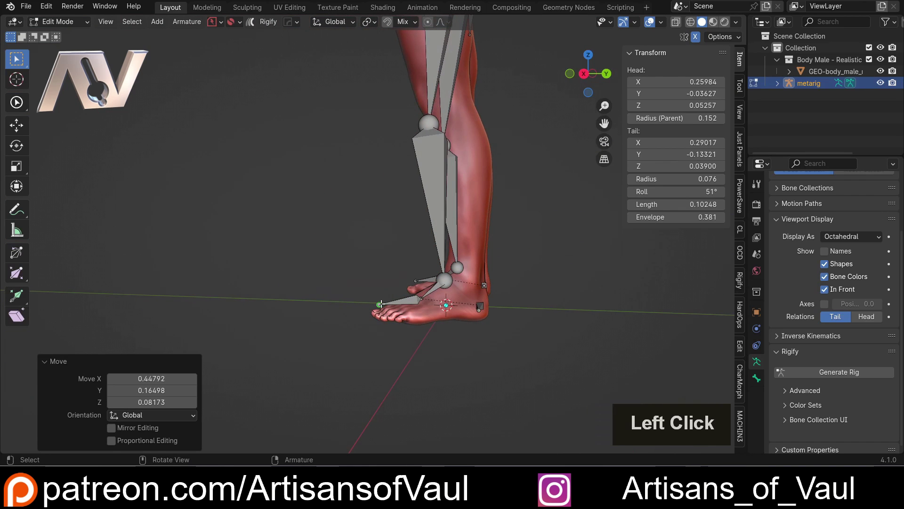
pyautogui.click(587, 80)
pyautogui.press('g')
pyautogui.click(424, 293)
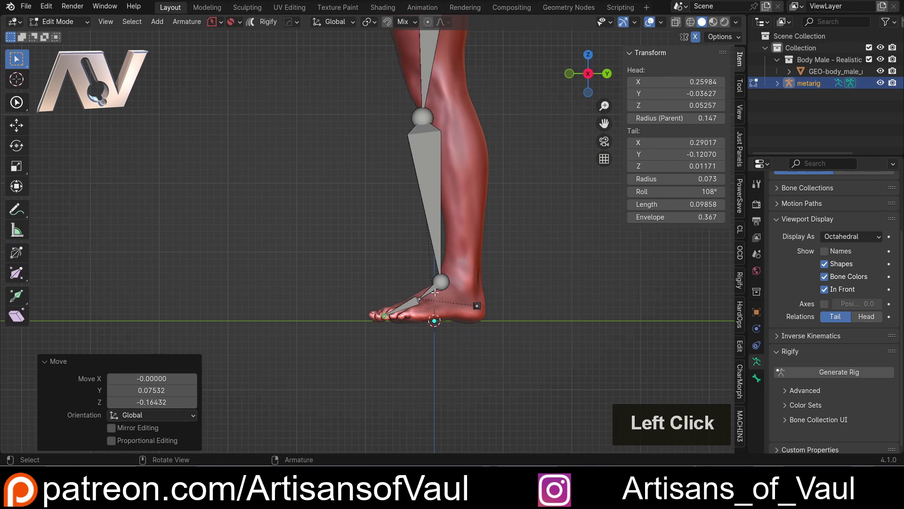
# Move the left ankle joint about 0.349 on Y and -0.096 on Z, and shift the ball-of-foot joint back and down.
pyautogui.click(435, 293)
pyautogui.press('g')
pyautogui.click(468, 292)
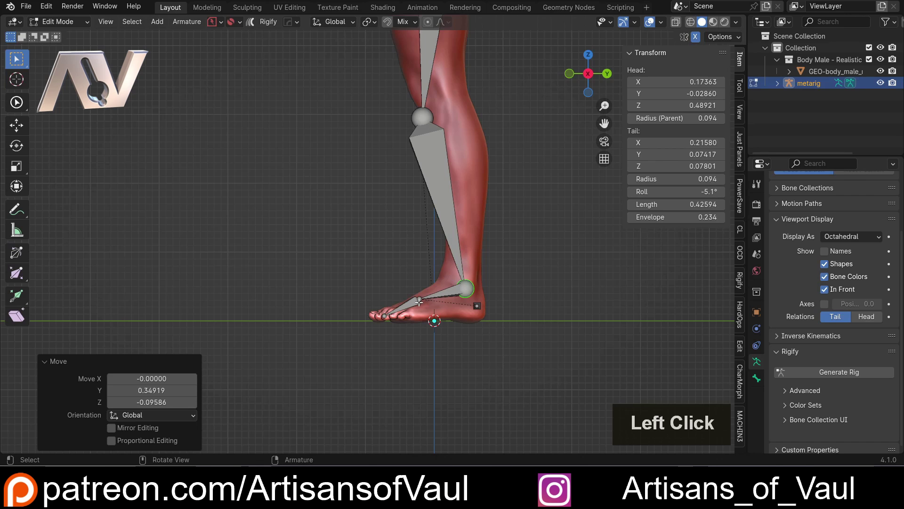
# Move the left knee joint about 0.226 on Y and 0.062 on Z, and the thigh bone's head about -0.058 on Y and -0.033 on Z.
pyautogui.click(423, 117)
pyautogui.press('g')
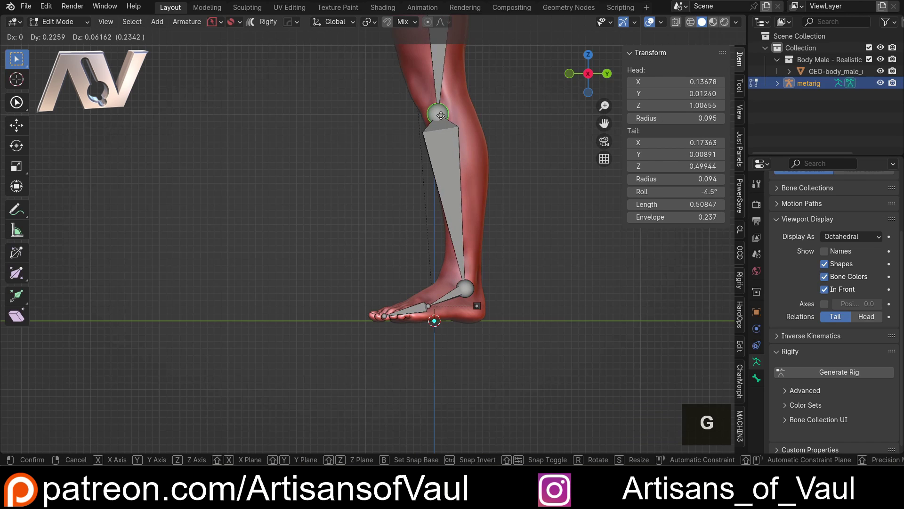
pyautogui.click(441, 115)
pyautogui.scroll(-3, 440, 116)
pyautogui.keyDown('shift'); pyautogui.moveTo(438, 115); pyautogui.dragTo(407, 236, button='middle'); pyautogui.keyUp('shift')
pyautogui.scroll(3, 390, 162)
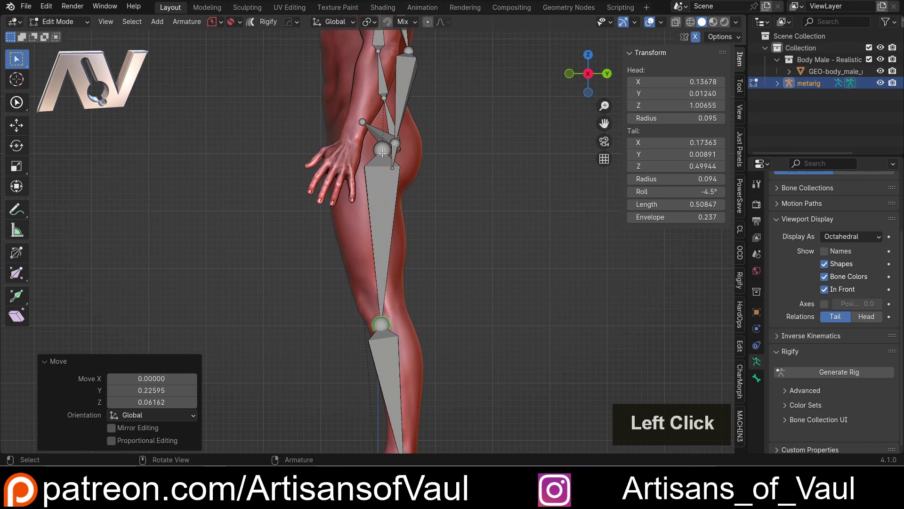
pyautogui.click(382, 153)
pyautogui.press('g')
pyautogui.click(382, 153)
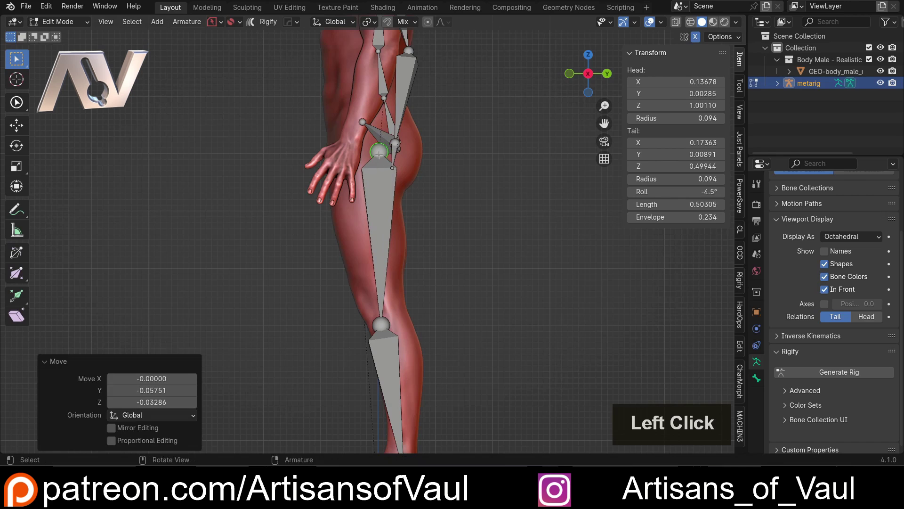
# Move the left elbow joint forward into the arm in side view, to about Y 0.014 and Z 1.295.
pyautogui.keyDown('shift'); pyautogui.moveTo(382, 153); pyautogui.dragTo(382, 358, button='middle'); pyautogui.keyUp('shift')
pyautogui.scroll(3, 424, 283)
pyautogui.click(449, 154)
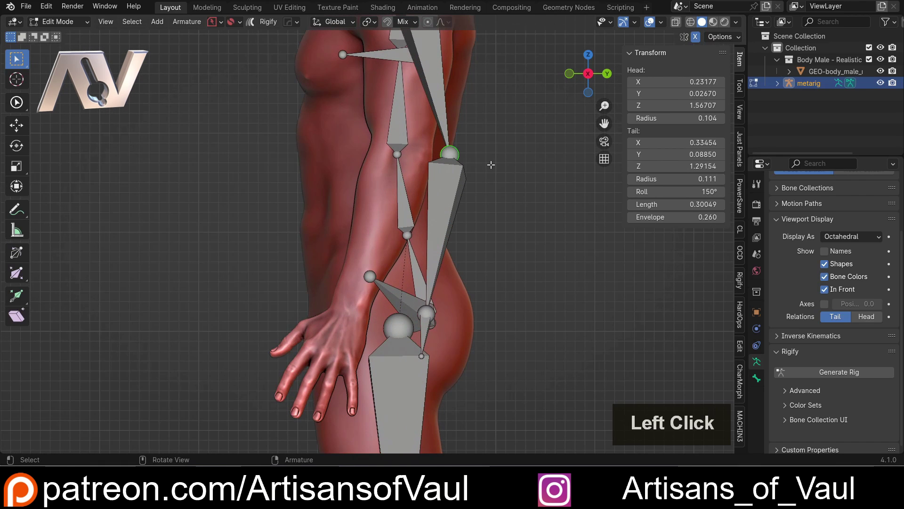
pyautogui.press('g')
pyautogui.scroll(3, 409, 250)
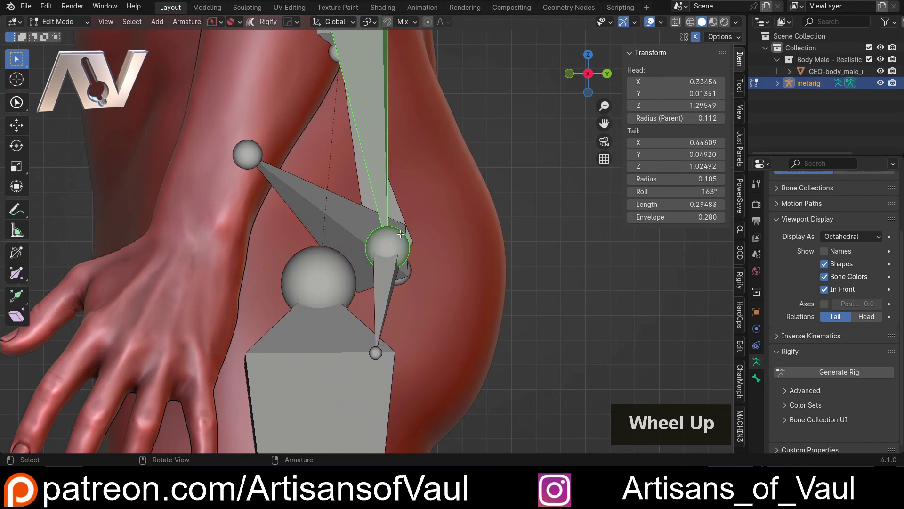
# Move the left wrist joint forward onto the body's wrist, to about Y -0.073 and Z 1.036.
pyautogui.click(410, 251)
pyautogui.doubleClick(408, 250)
pyautogui.press('g')
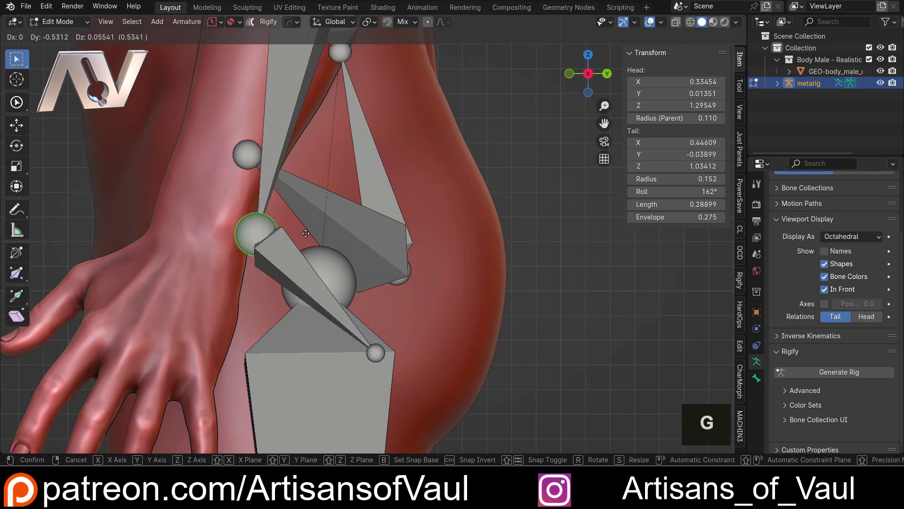
pyautogui.click(307, 298)
pyautogui.click(306, 298)
pyautogui.press('g')
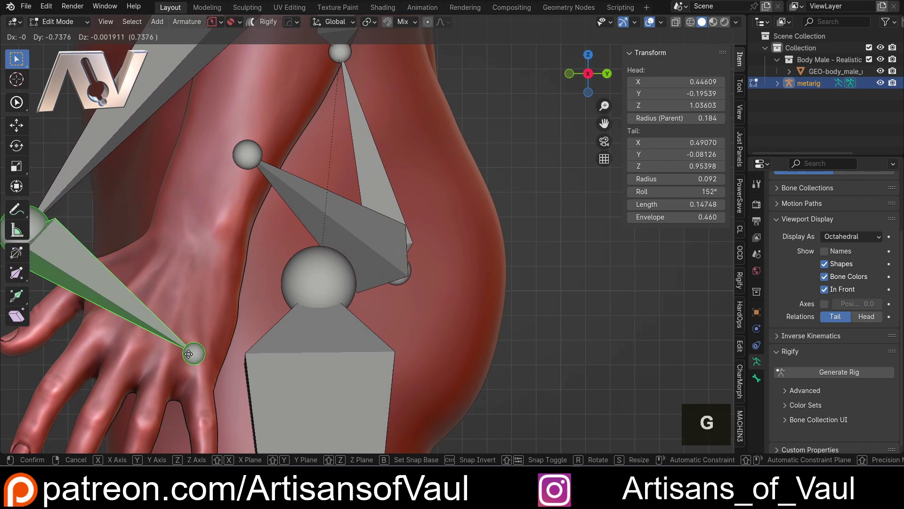
pyautogui.click(345, 353)
pyautogui.doubleClick(367, 333)
pyautogui.press('g')
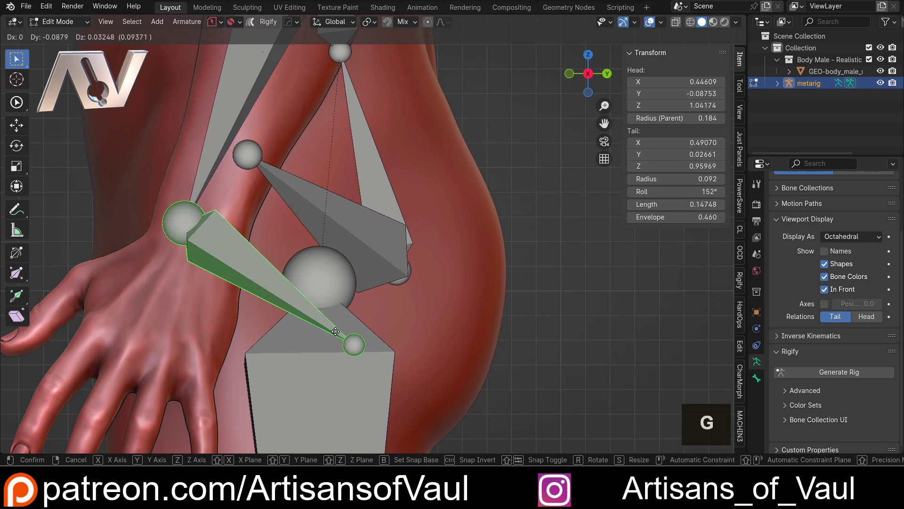
pyautogui.press('Escape')
# Move the left hand bone's tip forward onto the hand by about -0.948 on Y.
pyautogui.click(373, 352)
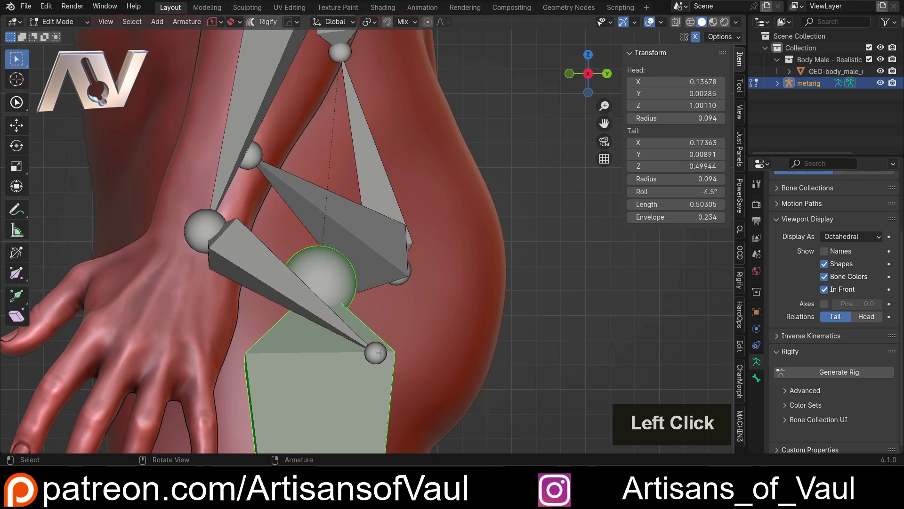
pyautogui.click(368, 353)
pyautogui.press('g')
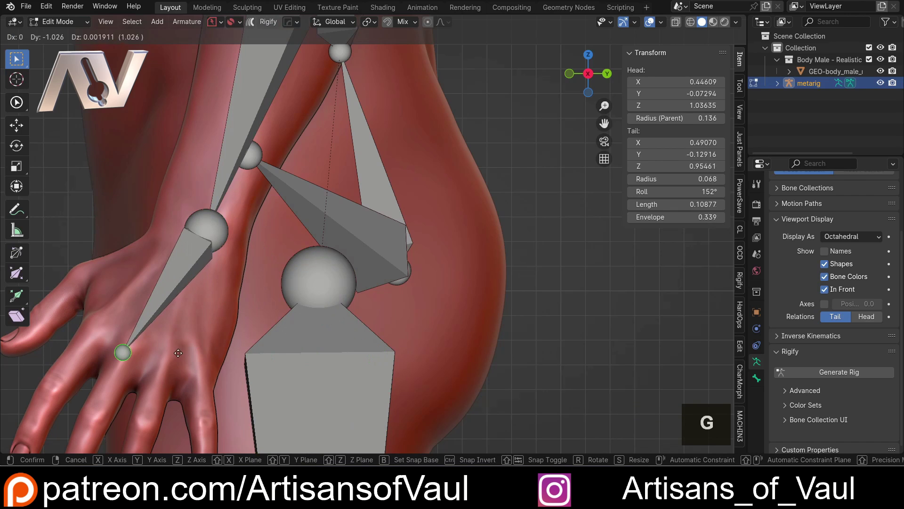
pyautogui.click(198, 353)
# Move the joint between neck and head toward the ear by about -0.099 on Y and 0.044 on Z, plus -0.025 on Y and 0.019 on Z.
pyautogui.scroll(-4, 223, 285)
pyautogui.moveTo(223, 285); pyautogui.dragTo(416, 219, button='middle')
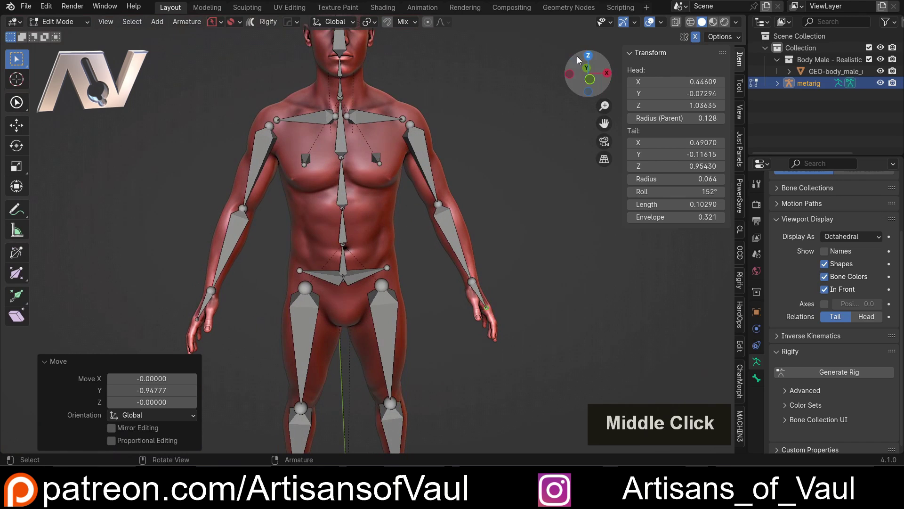
pyautogui.click(589, 74)
pyautogui.keyDown('shift'); pyautogui.moveTo(406, 168); pyautogui.dragTo(325, 215, button='middle'); pyautogui.keyUp('shift')
pyautogui.click(584, 74)
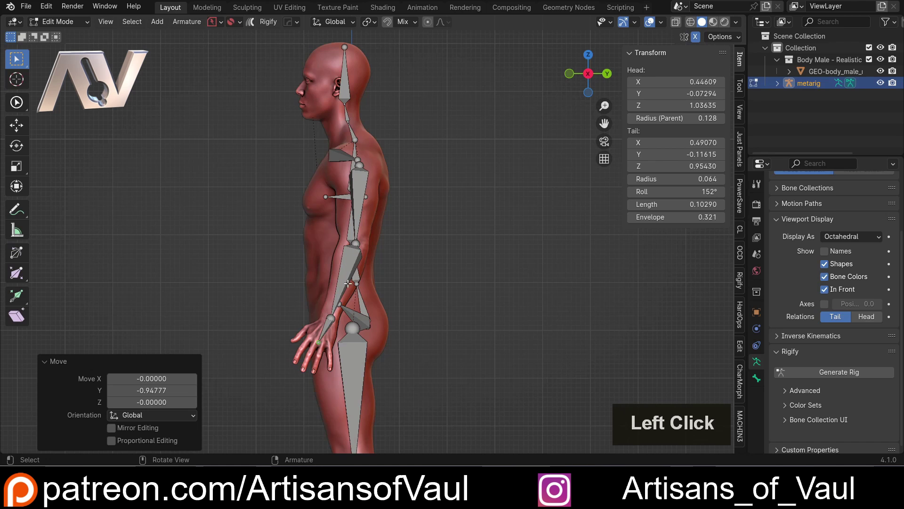
pyautogui.keyDown('shift'); pyautogui.moveTo(368, 285); pyautogui.dragTo(372, 419, button='middle'); pyautogui.keyUp('shift')
pyautogui.scroll(6, 372, 420)
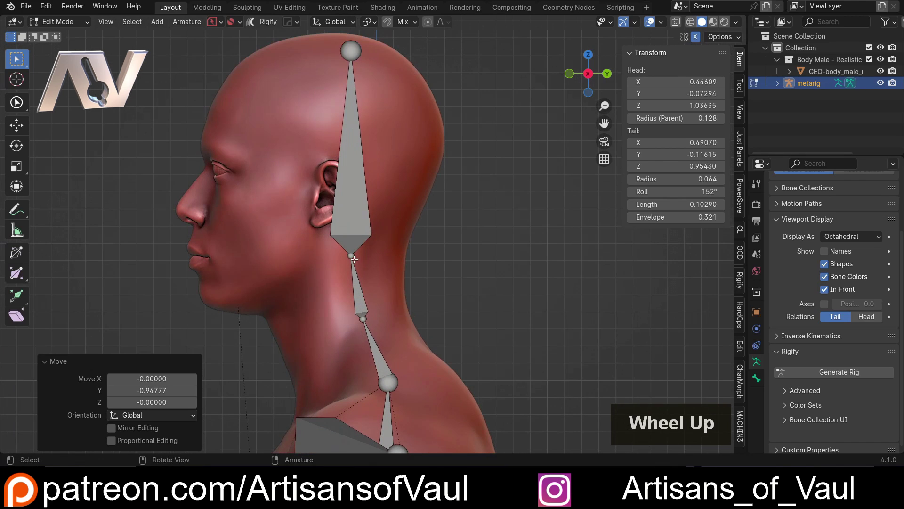
pyautogui.click(385, 271)
pyautogui.press('g')
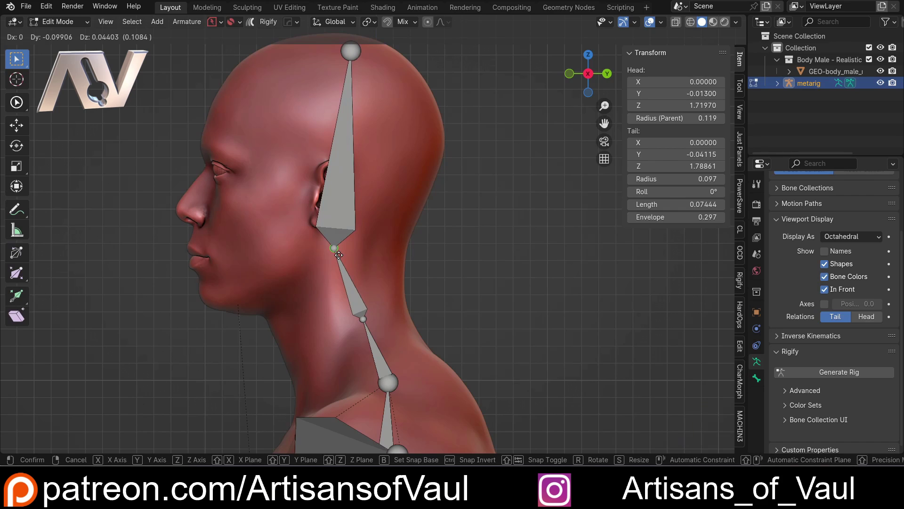
pyautogui.click(339, 255)
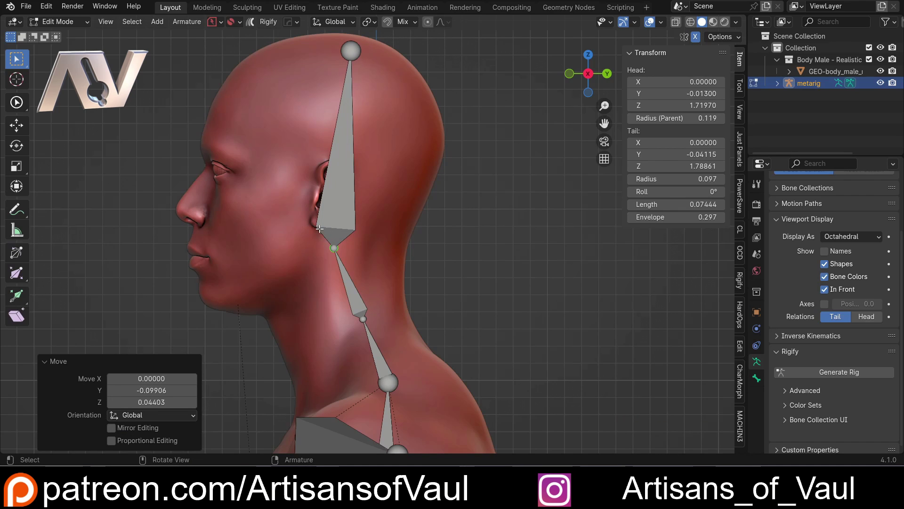
pyautogui.press('g')
pyautogui.click(337, 250)
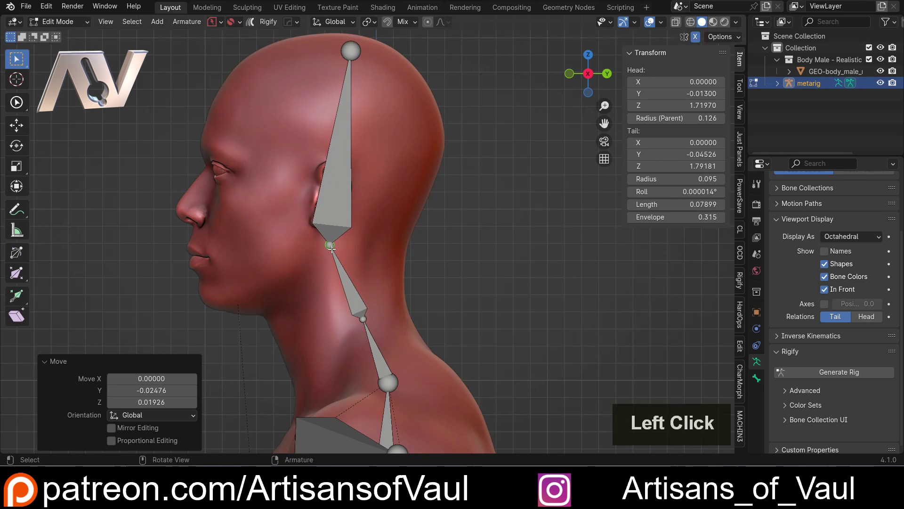
# Check from the front how the fitted bones line up with the whole body.
pyautogui.scroll(-5, 425, 285)
pyautogui.moveTo(426, 285); pyautogui.dragTo(521, 285, button='middle')
pyautogui.scroll(-2, 521, 285)
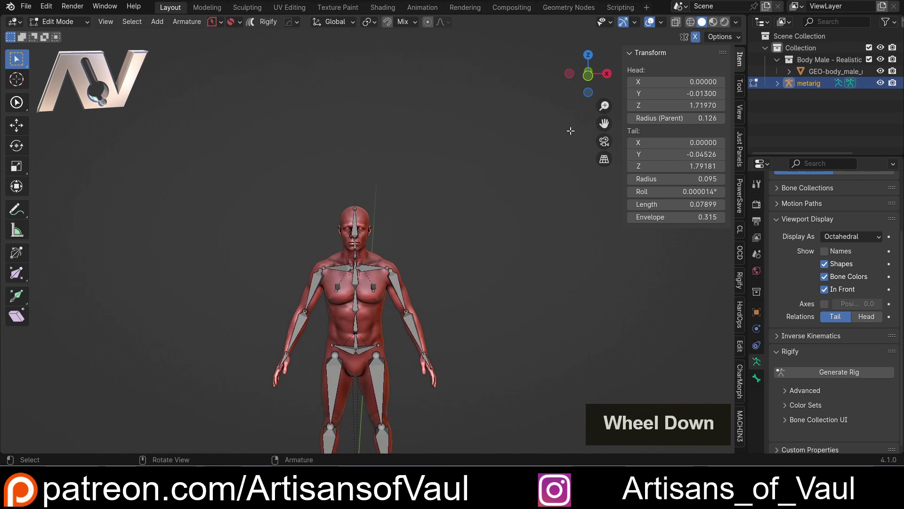
pyautogui.click(437, 371)
pyautogui.keyDown('shift'); pyautogui.moveTo(437, 370); pyautogui.dragTo(448, 200, button='middle'); pyautogui.keyUp('shift')
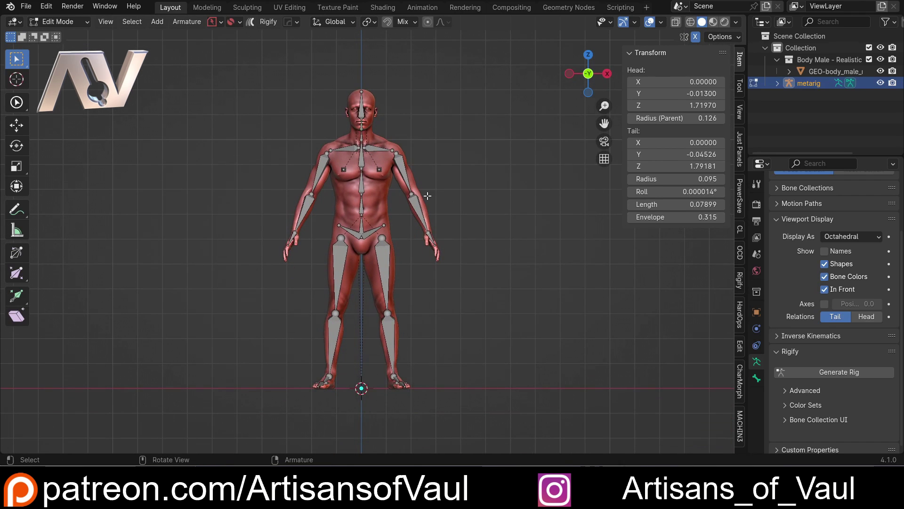
pyautogui.scroll(1, 427, 192)
pyautogui.keyDown('shift'); pyautogui.moveTo(456, 160); pyautogui.dragTo(448, 221, button='middle'); pyautogui.keyUp('shift')
pyautogui.scroll(2, 446, 226)
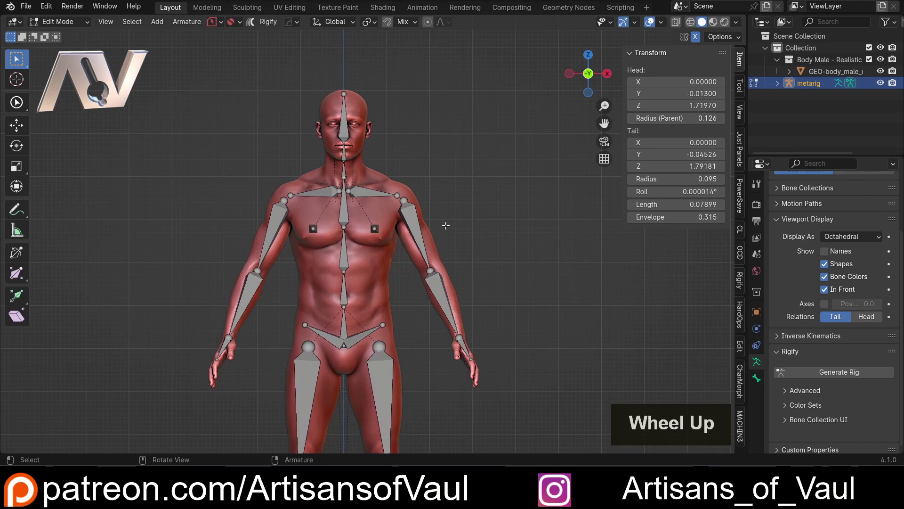
# Switch the meta-rig to Object Mode and apply its scale.
pyautogui.press('Tab')
pyautogui.click(412, 224)
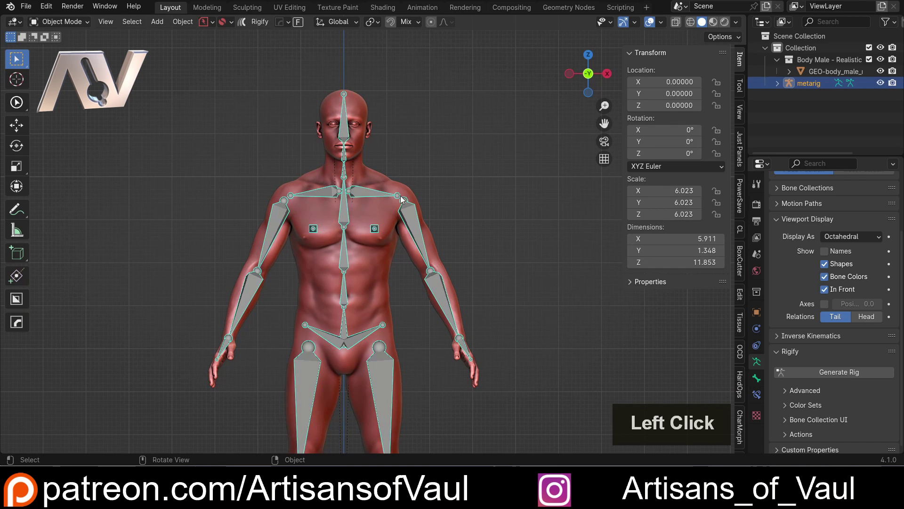
pyautogui.scroll(-3, 352, 217)
pyautogui.moveTo(269, 265); pyautogui.dragTo(395, 235, button='middle')
pyautogui.scroll(3, 394, 235)
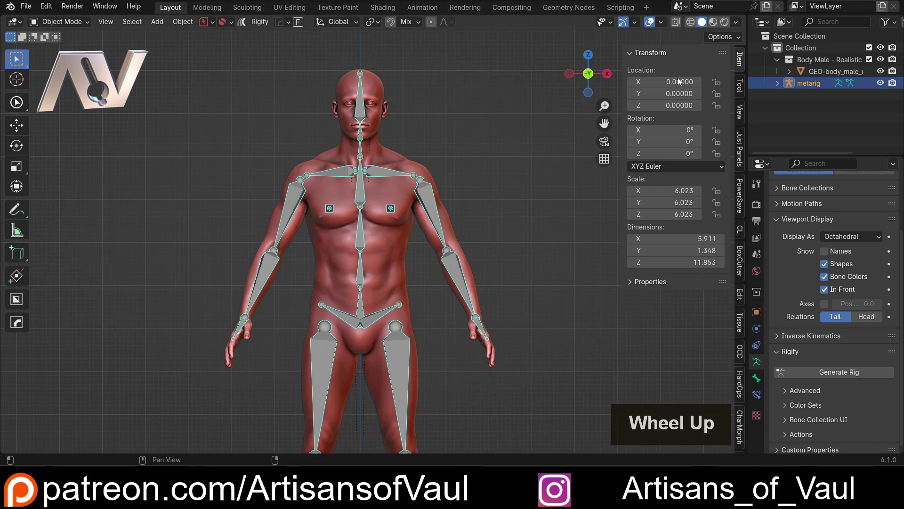
pyautogui.press('n')
pyautogui.press('n')
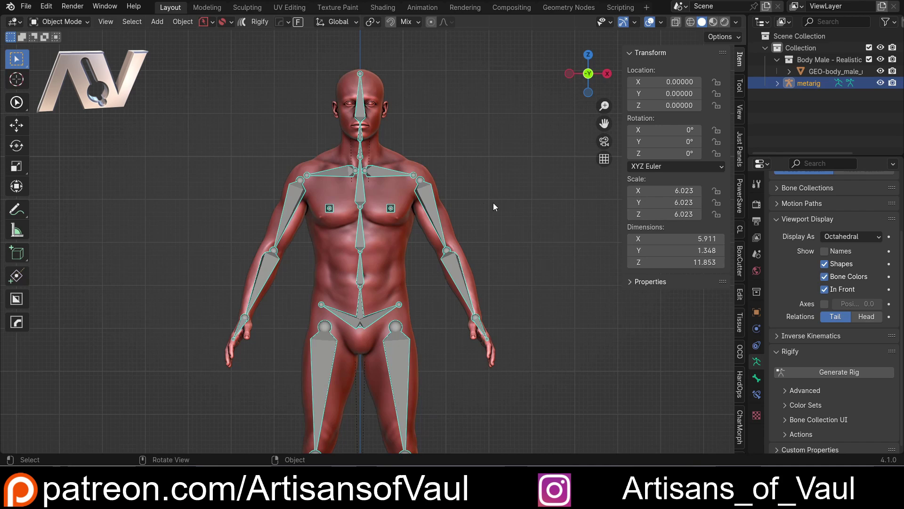
pyautogui.hotkey('ctrl', 'a')
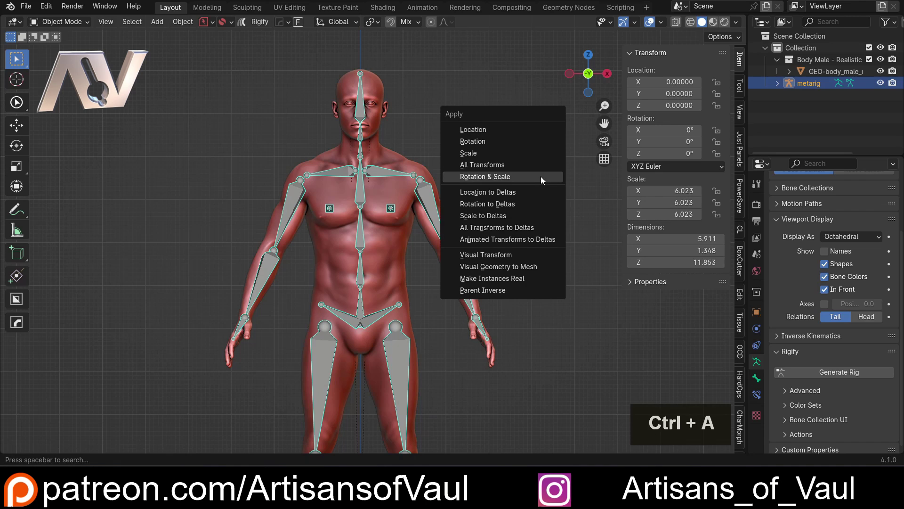
pyautogui.click(496, 152)
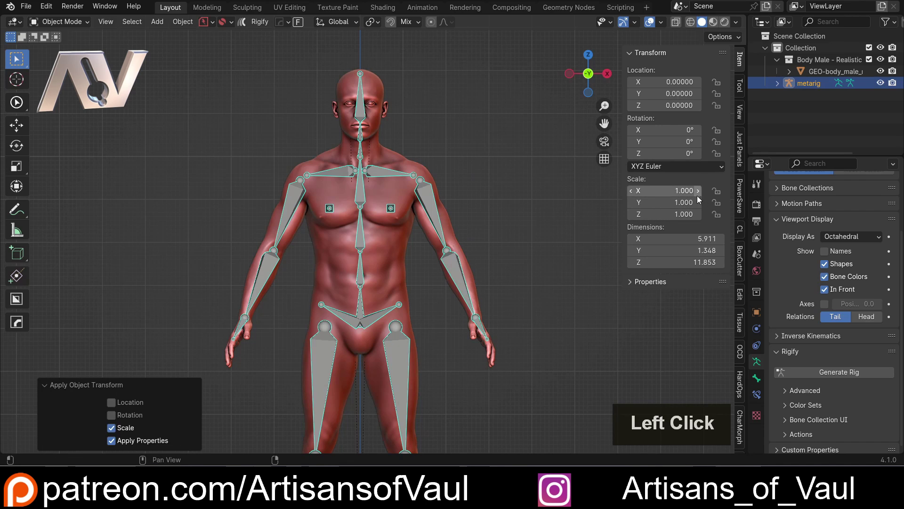
# Select the body mesh to check its scale, and clear the selection with the full figure in view.
pyautogui.click(379, 86)
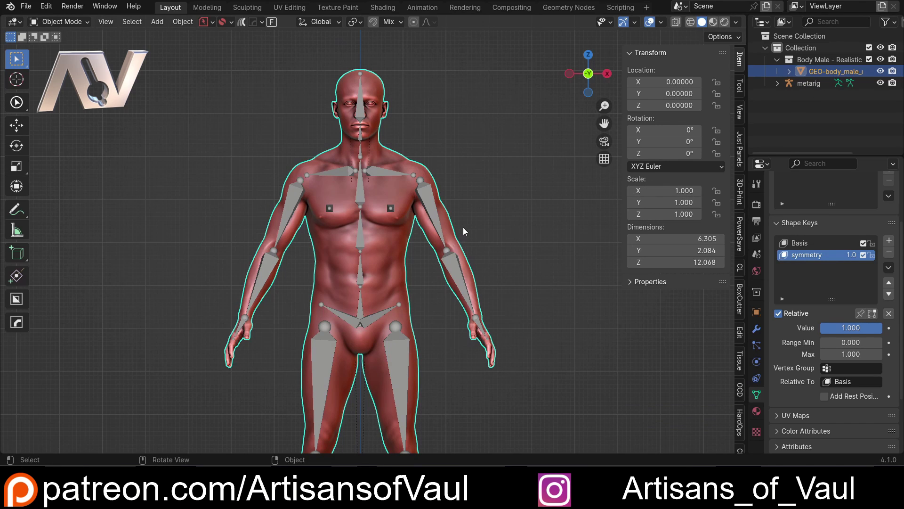
pyautogui.scroll(-4, 462, 228)
pyautogui.click(456, 240)
pyautogui.keyDown('shift'); pyautogui.moveTo(456, 240); pyautogui.dragTo(461, 150, button='middle'); pyautogui.keyUp('shift')
pyautogui.scroll(4, 434, 221)
pyautogui.scroll(-1, 456, 224)
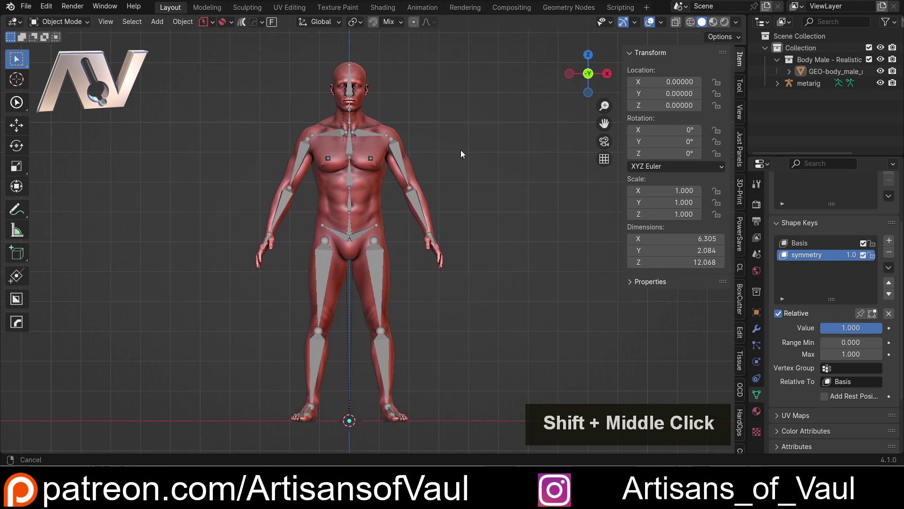
# Select the fitted meta-rig and generate the Rigify control rig from it.
pyautogui.click(399, 146)
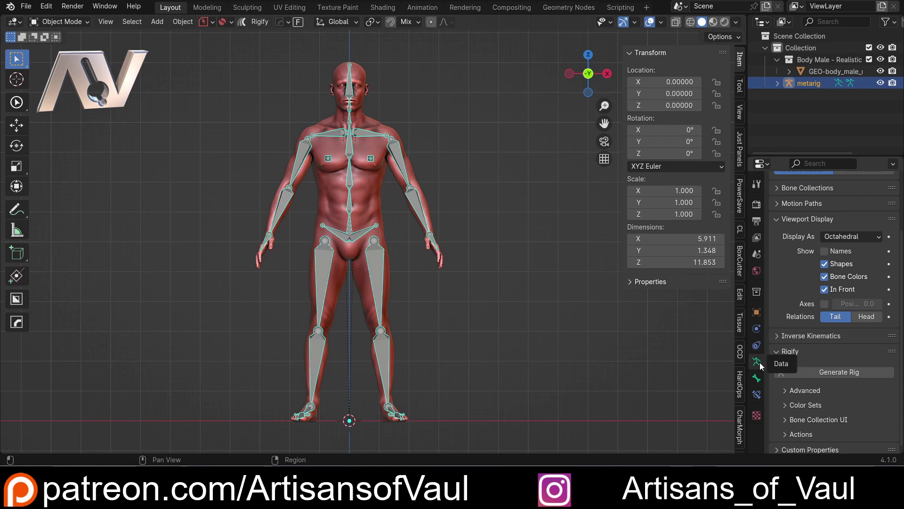
pyautogui.scroll(-1, 790, 315)
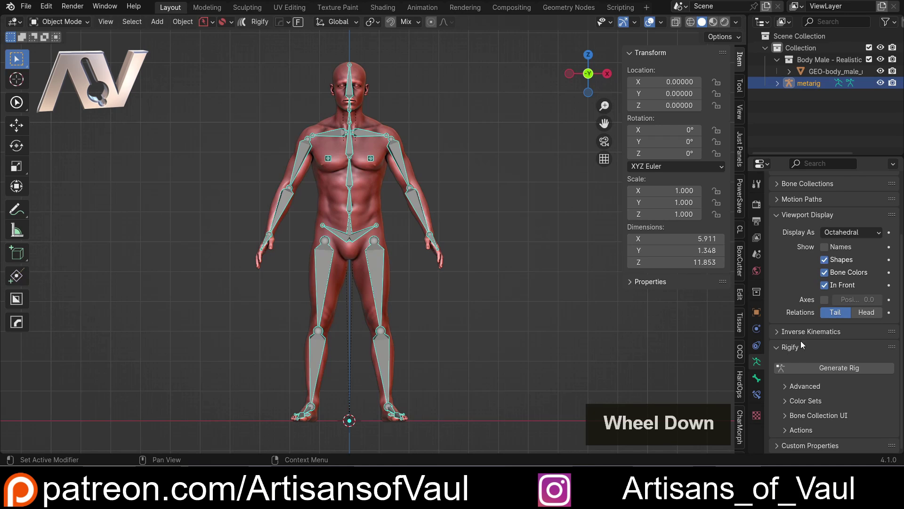
pyautogui.scroll(3, 810, 222)
pyautogui.scroll(-3, 793, 317)
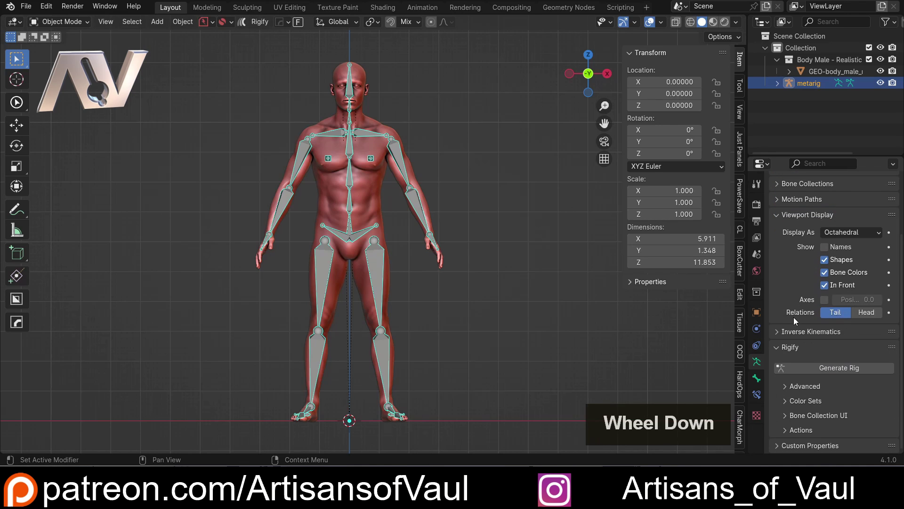
pyautogui.click(818, 368)
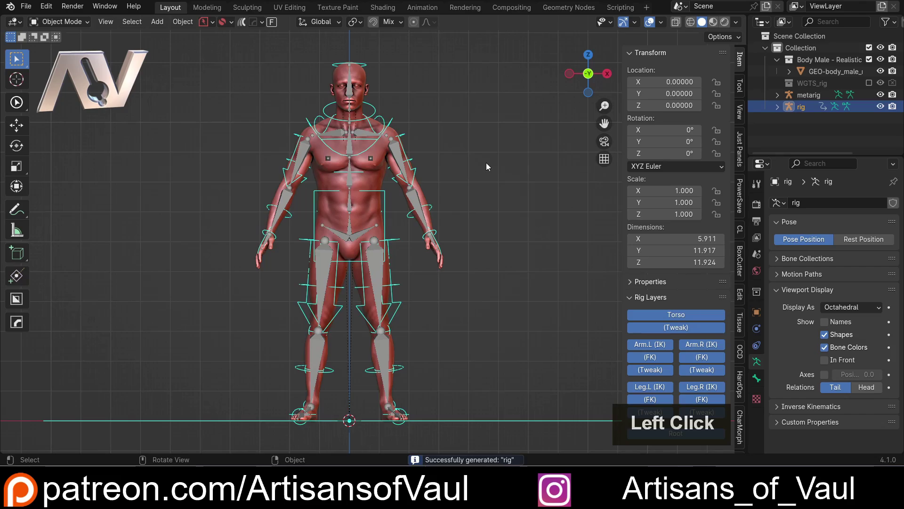
# Hide the original meta-rig so that only the generated rig's controls surround the body.
pyautogui.moveTo(486, 164); pyautogui.dragTo(516, 174, button='middle')
pyautogui.scroll(-4, 427, 241)
pyautogui.moveTo(427, 241); pyautogui.dragTo(405, 156, button='middle')
pyautogui.scroll(3, 486, 226)
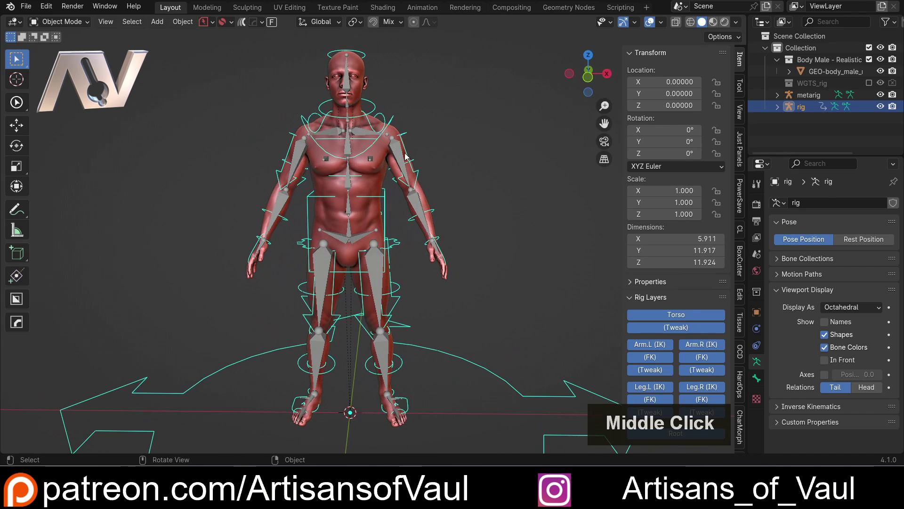
pyautogui.click(397, 156)
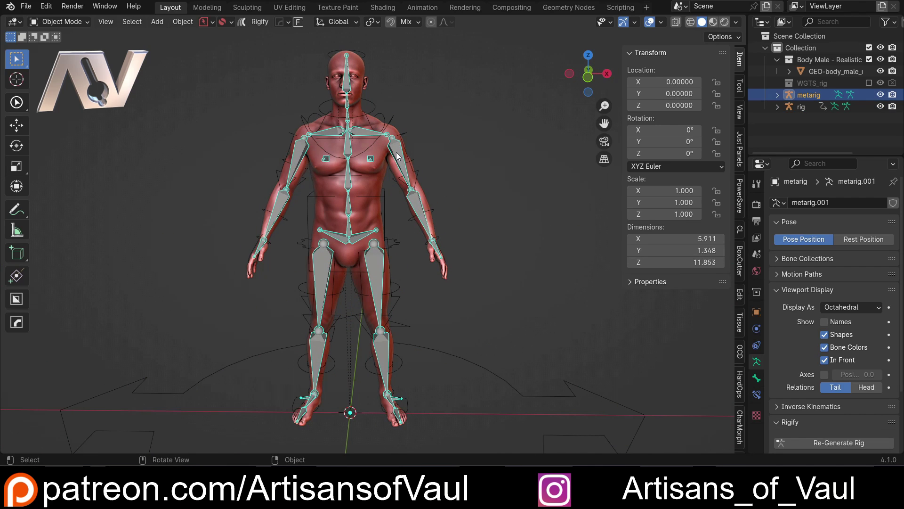
pyautogui.press('h')
pyautogui.moveTo(396, 152)
pyautogui.keyDown('shift'); pyautogui.mouseDown(button='middle')
pyautogui.moveTo(379, 151)
pyautogui.moveTo(486, 137)
pyautogui.moveTo(399, 140)
pyautogui.moveTo(382, 151)
pyautogui.mouseUp(button='middle'); pyautogui.keyUp('shift')
# Parent the body mesh to the generated rig with automatic weights.
pyautogui.click(355, 113)
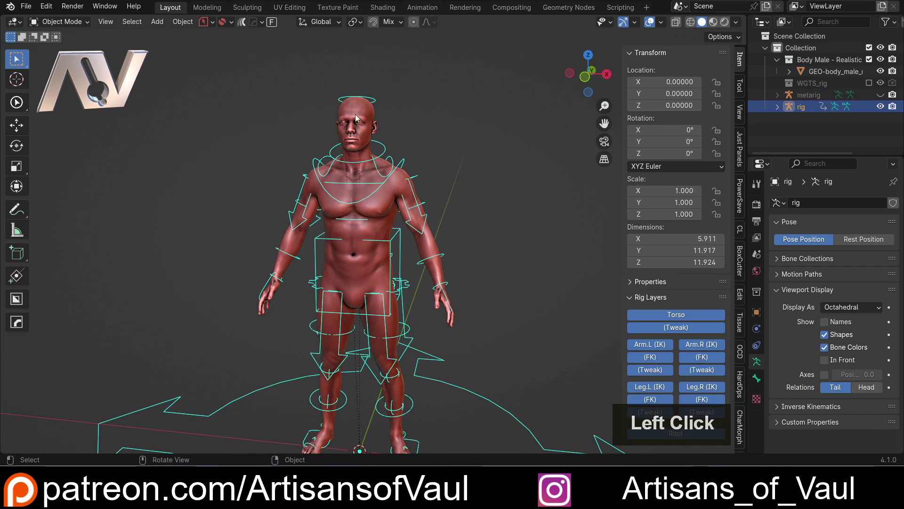
pyautogui.scroll(4, 372, 221)
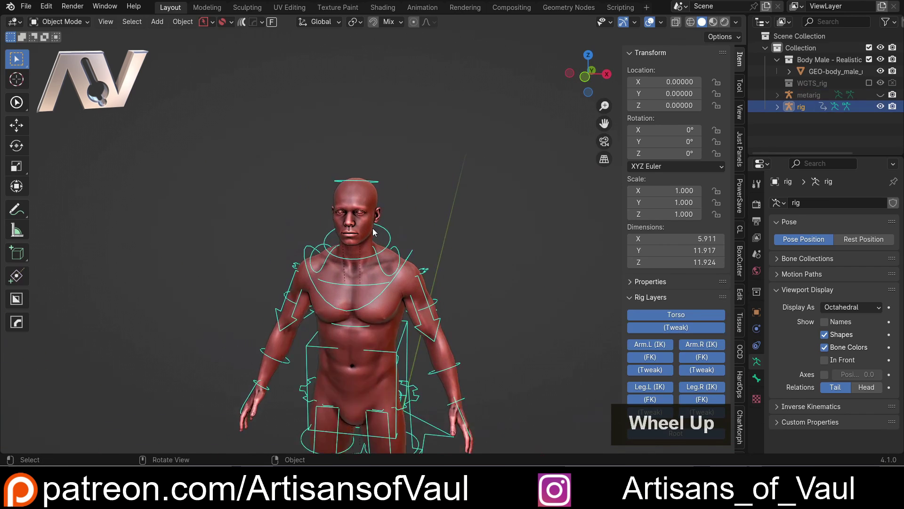
pyautogui.click(371, 190)
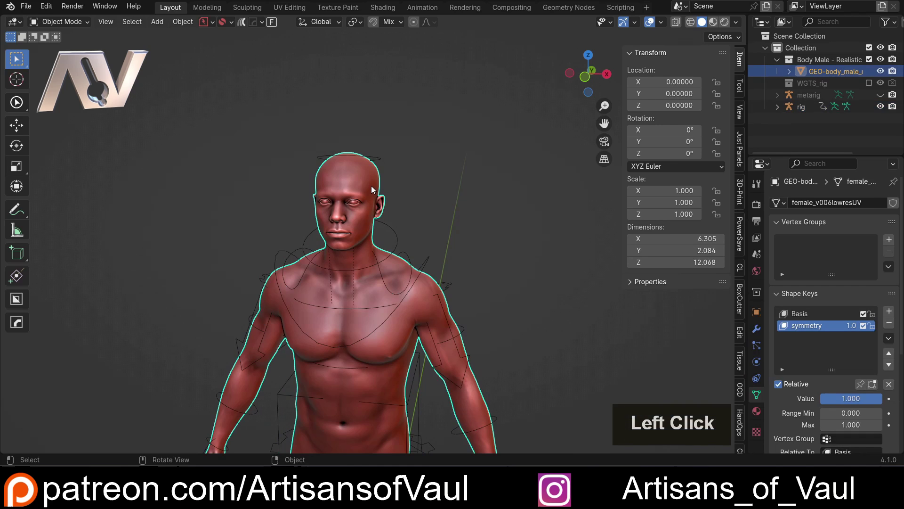
pyautogui.keyDown('shift'); pyautogui.click(396, 235); pyautogui.keyUp('shift')
pyautogui.scroll(-3, 476, 276)
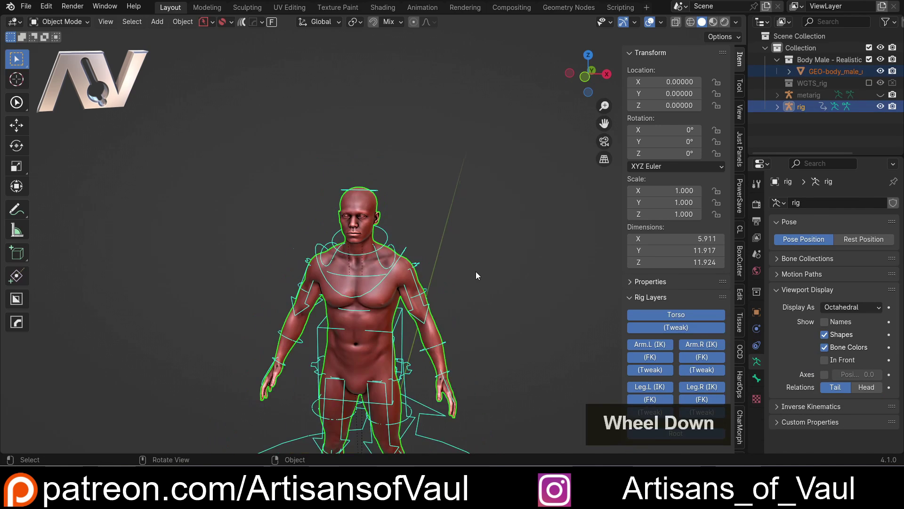
pyautogui.keyDown('shift'); pyautogui.moveTo(476, 272); pyautogui.dragTo(467, 183, button='middle'); pyautogui.keyUp('shift')
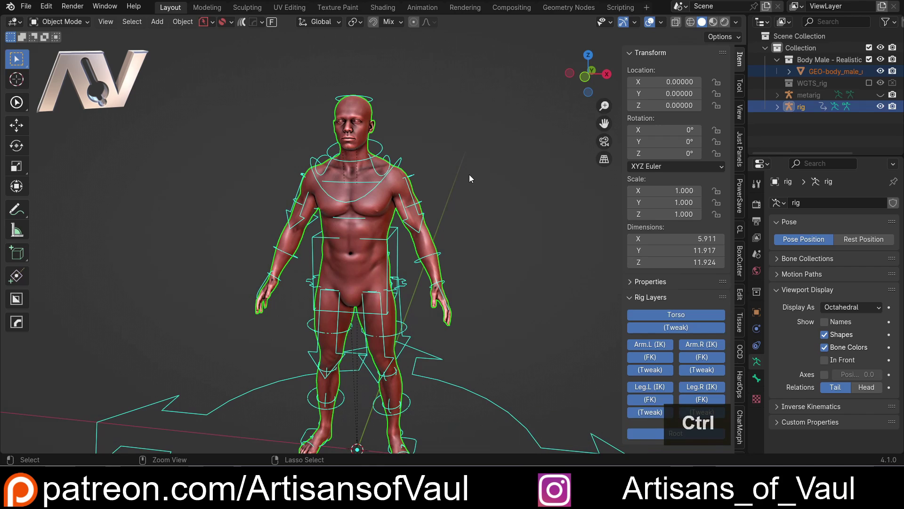
pyautogui.hotkey('ctrl', 'p')
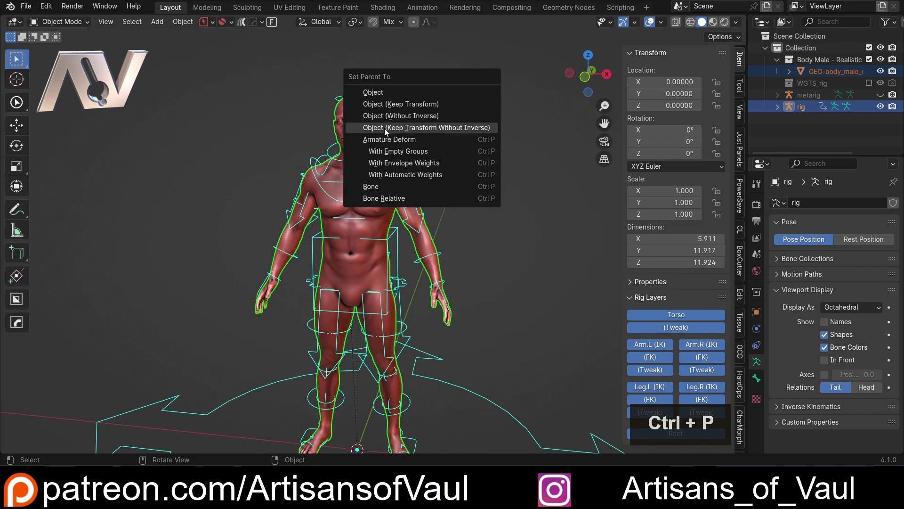
pyautogui.click(412, 175)
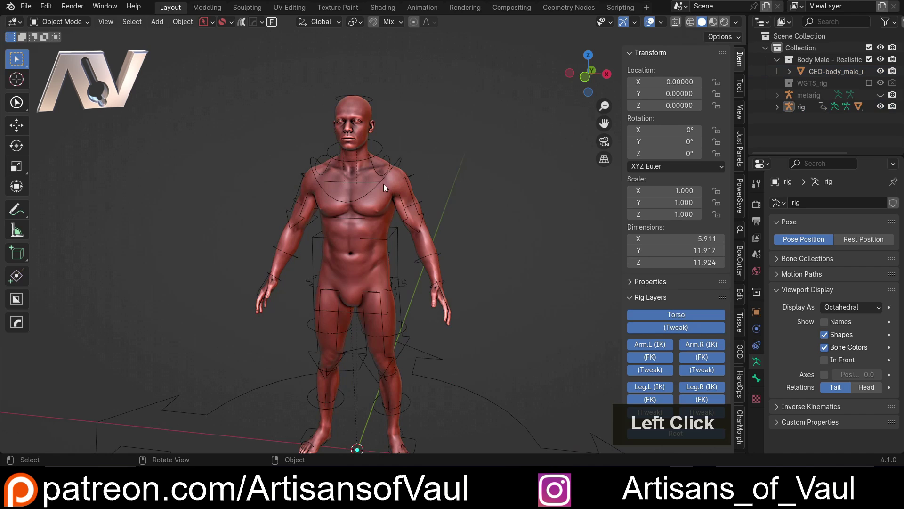
# Select the generated rig and switch it to Pose Mode.
pyautogui.click(391, 171)
pyautogui.moveTo(391, 171); pyautogui.dragTo(422, 177, button='middle')
pyautogui.press('Tab')
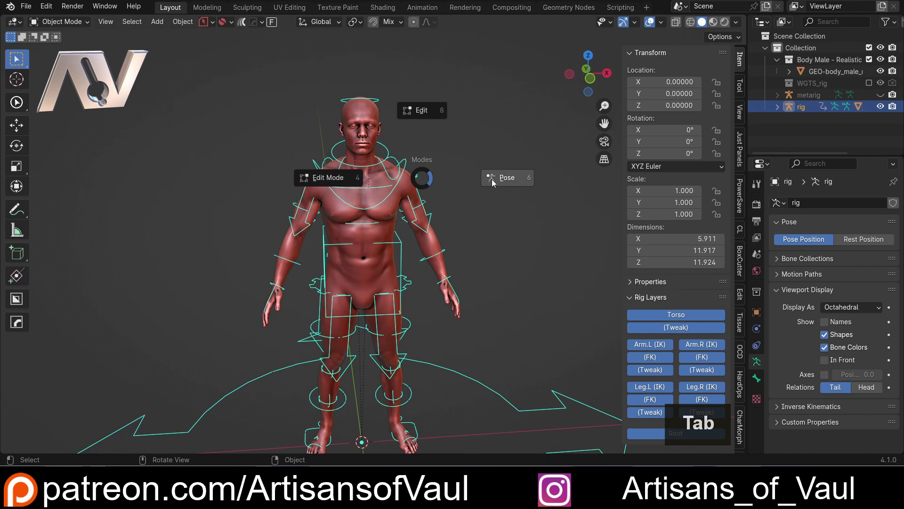
# Examine the rig's control shapes around the torso, arms and legs from several angles.
pyautogui.scroll(-2, 438, 212)
pyautogui.moveTo(424, 221); pyautogui.dragTo(405, 221, button='middle')
pyautogui.scroll(4, 411, 228)
pyautogui.keyDown('shift'); pyautogui.moveTo(405, 222); pyautogui.dragTo(419, 257, button='middle'); pyautogui.keyUp('shift')
pyautogui.scroll(3, 422, 190)
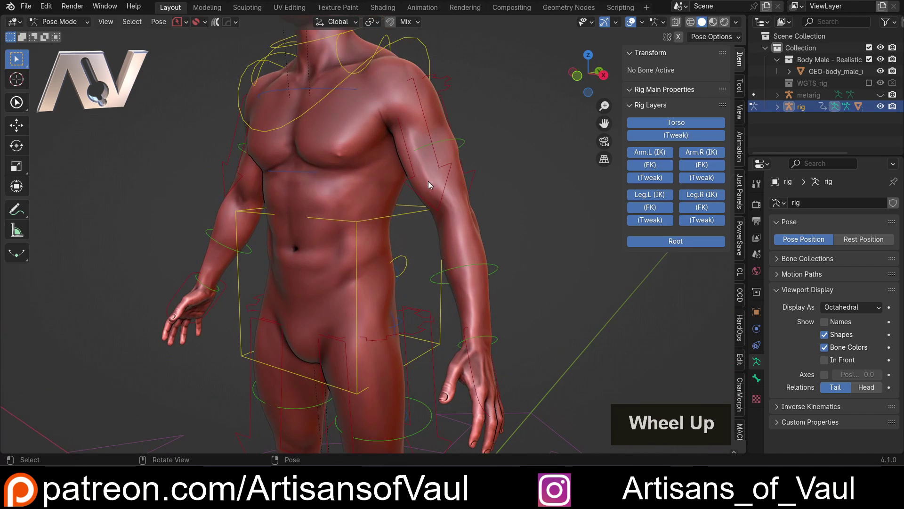
pyautogui.scroll(-5, 433, 178)
pyautogui.keyDown('shift'); pyautogui.moveTo(448, 291); pyautogui.dragTo(431, 276, button='middle'); pyautogui.keyUp('shift')
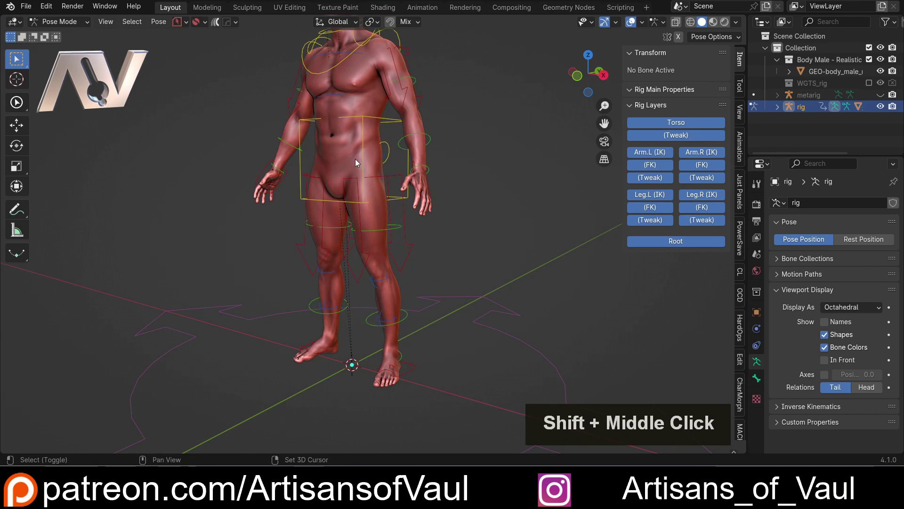
pyautogui.keyDown('shift'); pyautogui.moveTo(355, 159); pyautogui.dragTo(366, 211, button='middle'); pyautogui.keyUp('shift')
pyautogui.scroll(-3, 394, 284)
pyautogui.moveTo(395, 284); pyautogui.dragTo(448, 256, button='middle')
pyautogui.scroll(3, 388, 287)
# Test the chest control by rotating it about 9° in the view plane, check the eyeballs, and undo the rotation.
pyautogui.click(450, 199)
pyautogui.scroll(2, 523, 192)
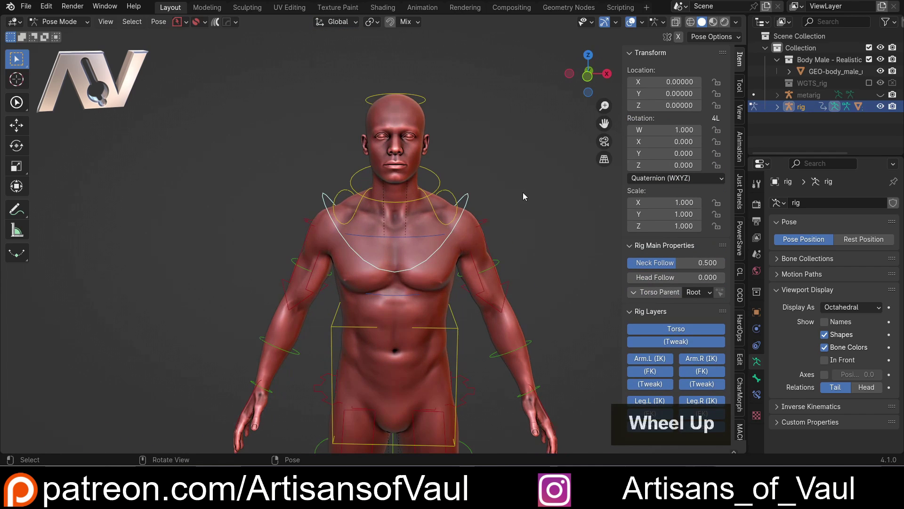
pyautogui.moveTo(522, 193); pyautogui.dragTo(515, 157, button='middle')
pyautogui.press('r')
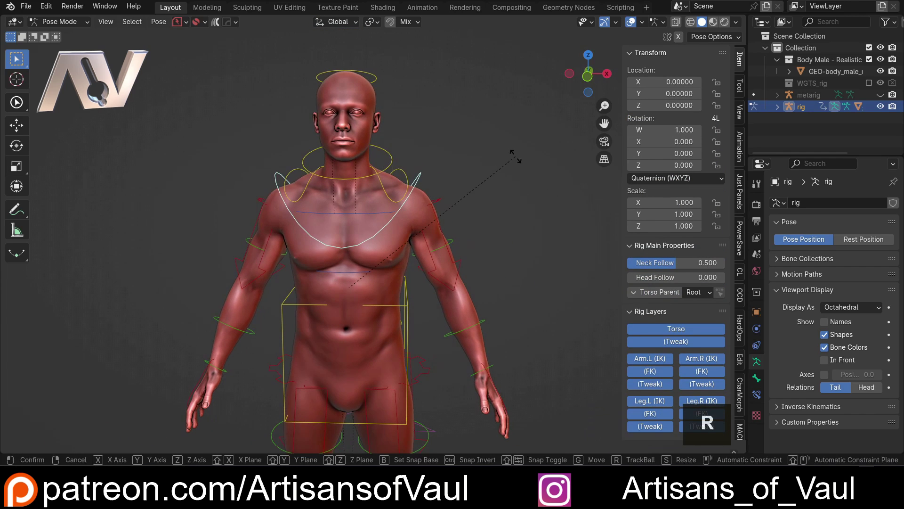
pyautogui.click(502, 176)
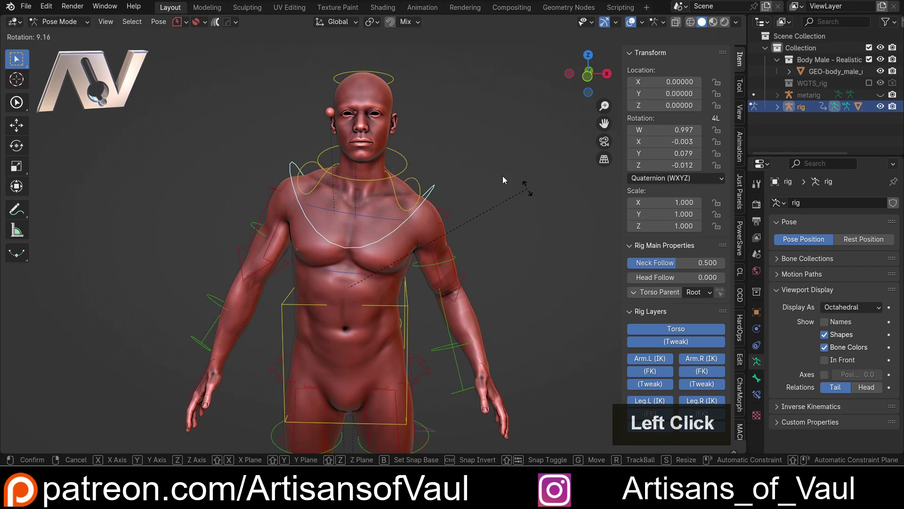
pyautogui.moveTo(314, 105); pyautogui.dragTo(363, 199, button='middle')
pyautogui.scroll(4, 414, 142)
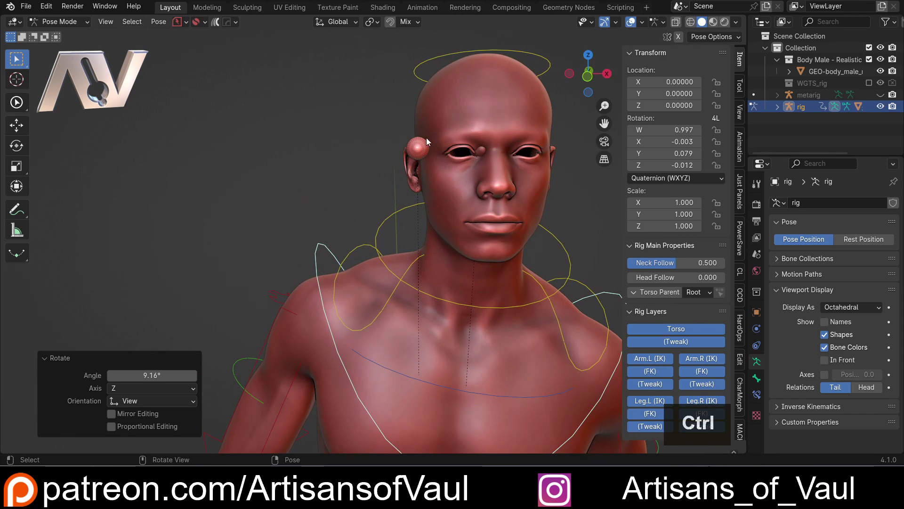
pyautogui.hotkey('ctrl', 'z')
# Return to Object Mode and parent both eyeballs to the rig with automatic weights.
pyautogui.click(419, 152)
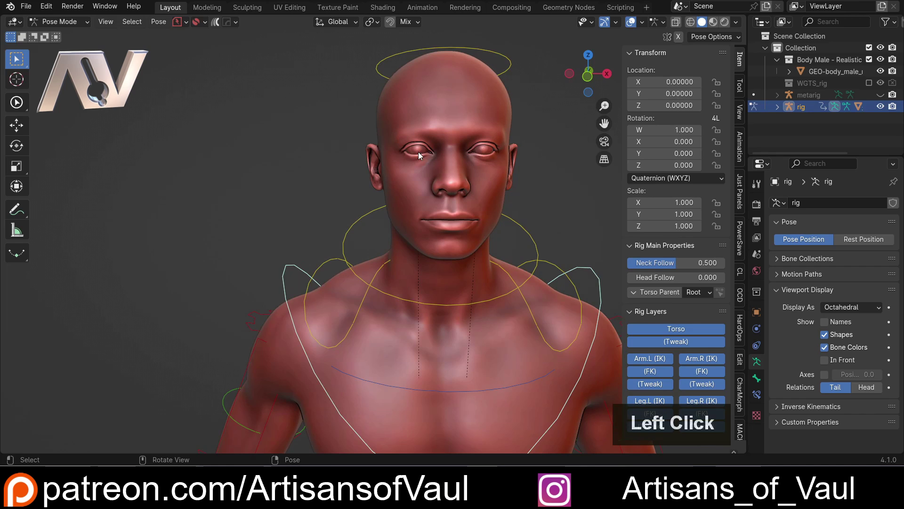
pyautogui.hotkey('ctrl', 'Tab')
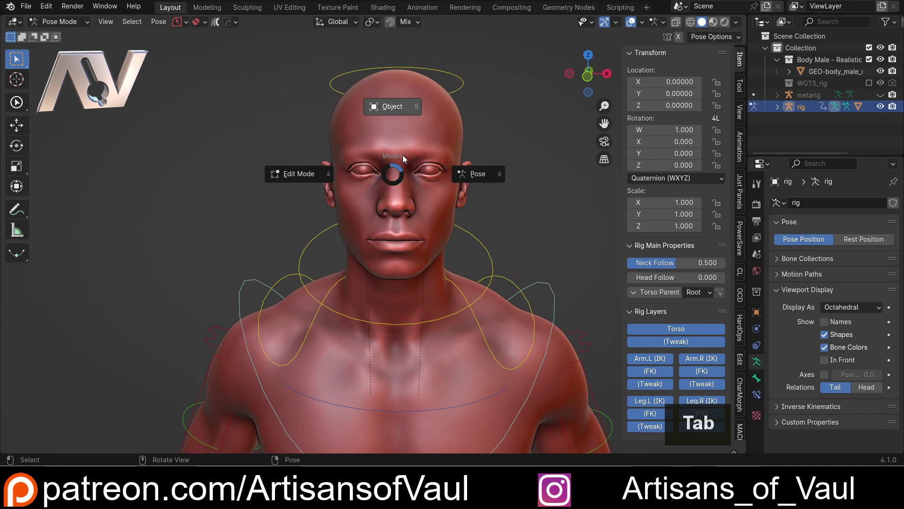
pyautogui.click(363, 168)
pyautogui.click(364, 168)
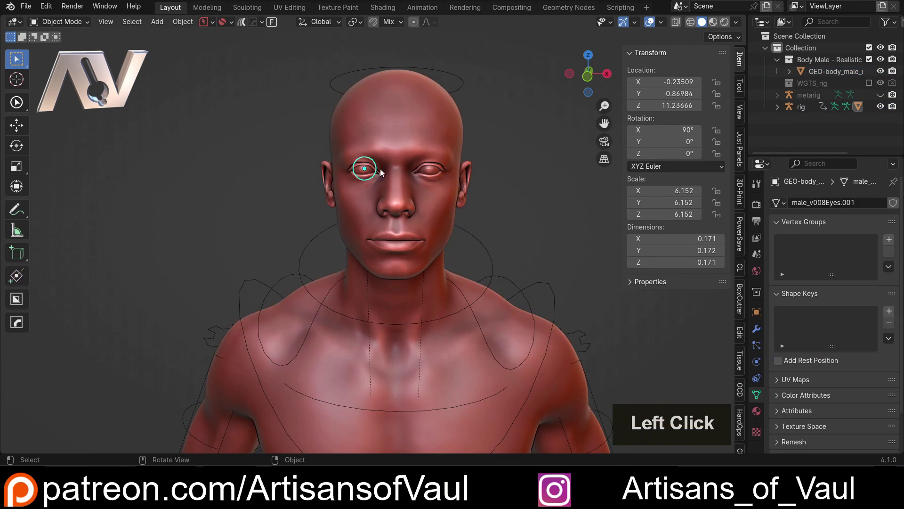
pyautogui.moveTo(422, 173); pyautogui.dragTo(404, 202, button='middle')
pyautogui.scroll(-3, 403, 203)
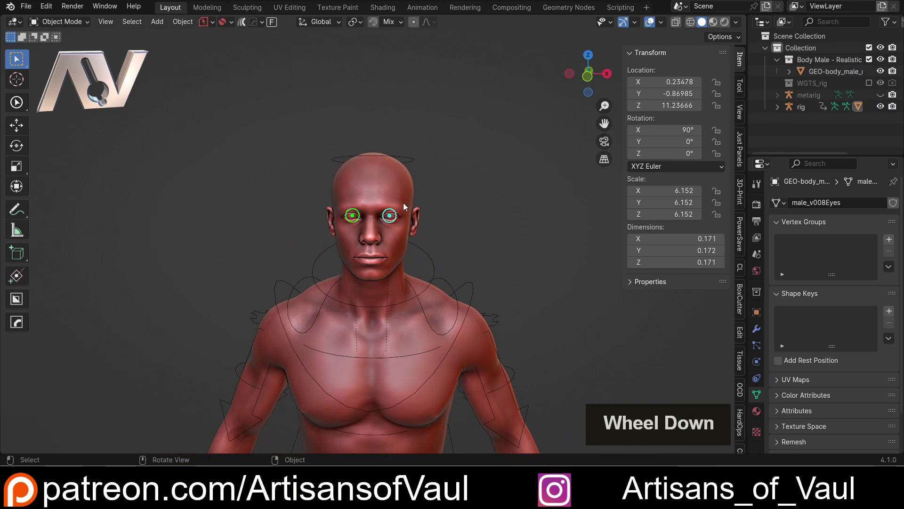
pyautogui.scroll(2, 406, 244)
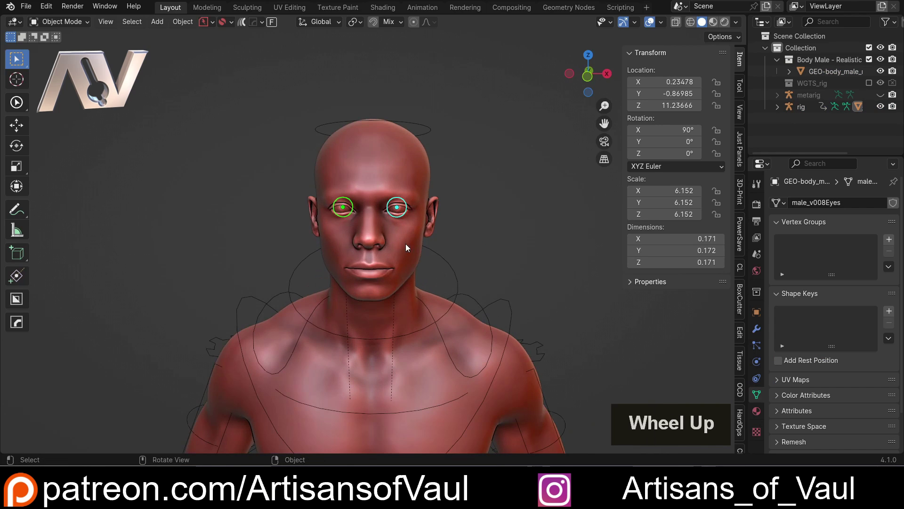
pyautogui.keyDown('shift'); pyautogui.click(428, 128); pyautogui.keyUp('shift')
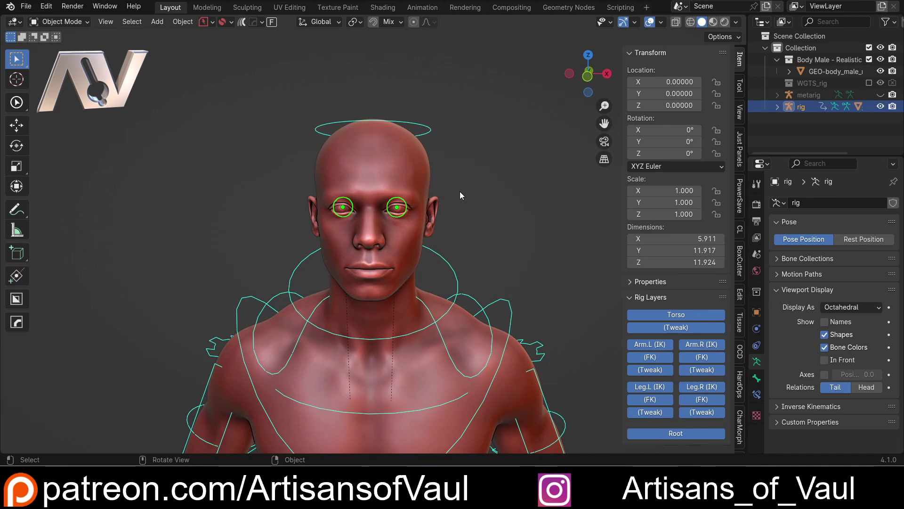
pyautogui.hotkey('ctrl', 'p')
pyautogui.click(459, 191)
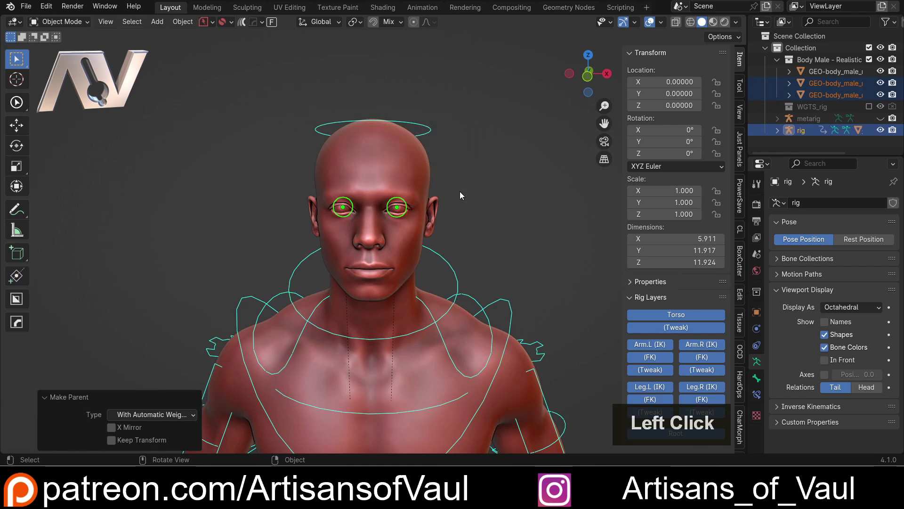
# Put the rig back in Pose Mode and rotate the chest control sideways by about 10°.
pyautogui.click(508, 310)
pyautogui.scroll(-2, 524, 267)
pyautogui.press('Tab')
pyautogui.click(468, 292)
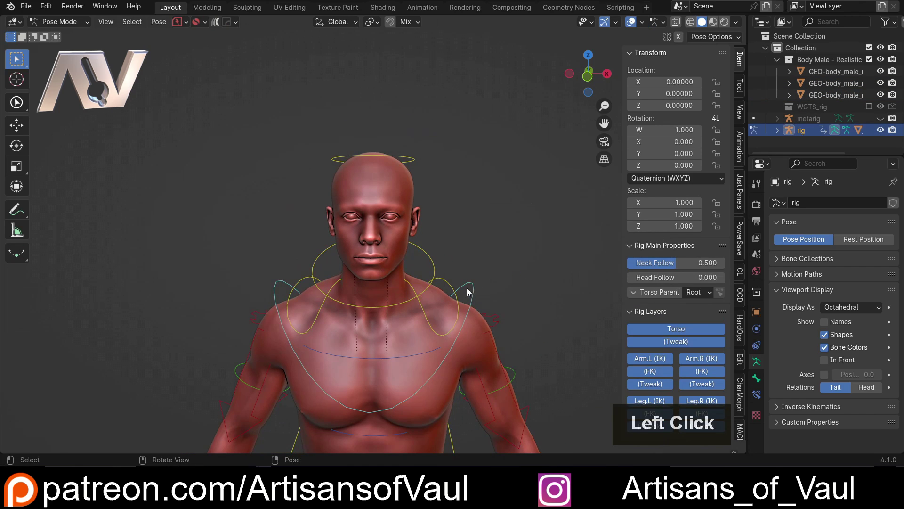
pyautogui.press('r')
pyautogui.click(548, 296)
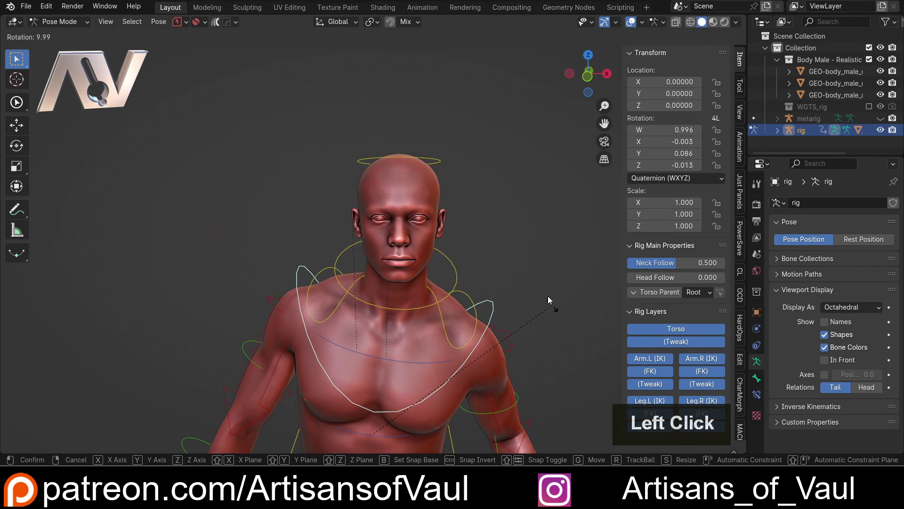
# Turn the head by rotating its control about 32.9° around the global Z axis.
pyautogui.click(439, 161)
pyautogui.press('r')
pyautogui.press('z')
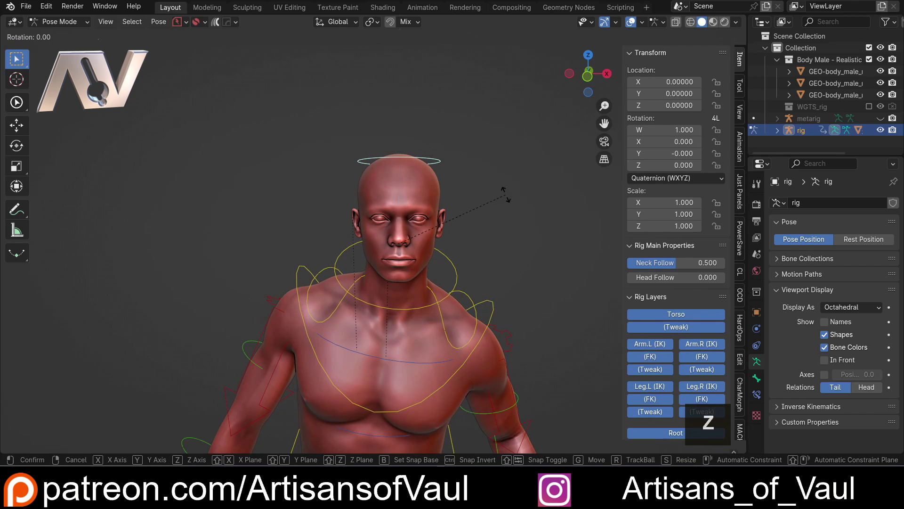
pyautogui.click(458, 151)
# Rotate the chest control about 3° around the global Z axis.
pyautogui.scroll(-3, 431, 225)
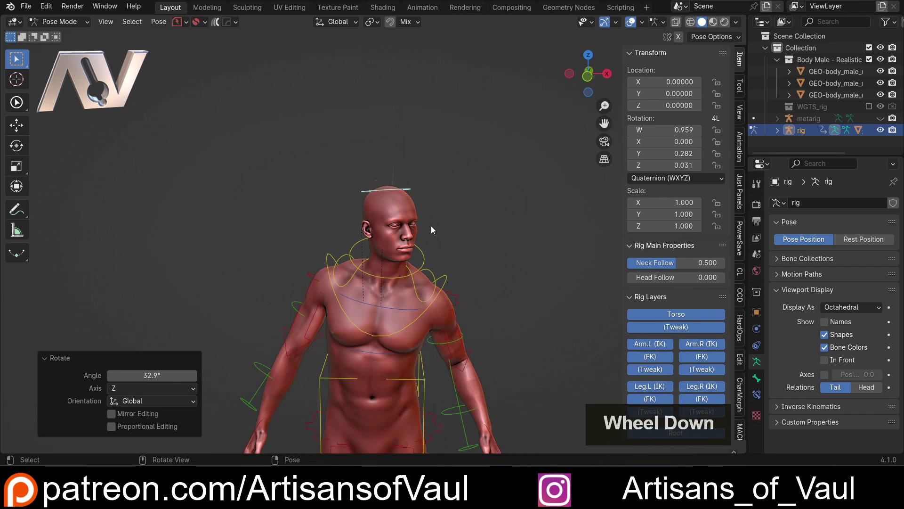
pyautogui.keyDown('shift'); pyautogui.moveTo(431, 225); pyautogui.dragTo(405, 178, button='middle'); pyautogui.keyUp('shift')
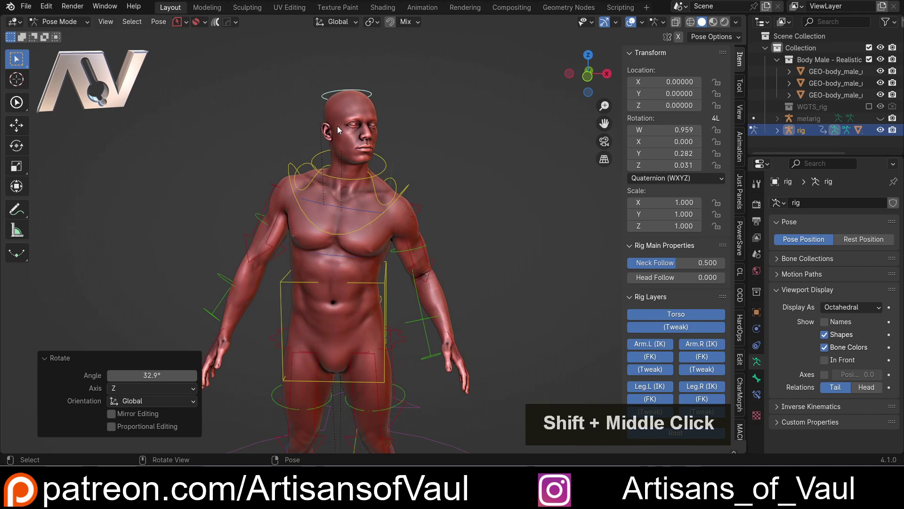
pyautogui.moveTo(420, 267)
pyautogui.mouseDown(button='middle')
pyautogui.moveTo(375, 223)
pyautogui.moveTo(422, 258)
pyautogui.mouseUp(button='middle')
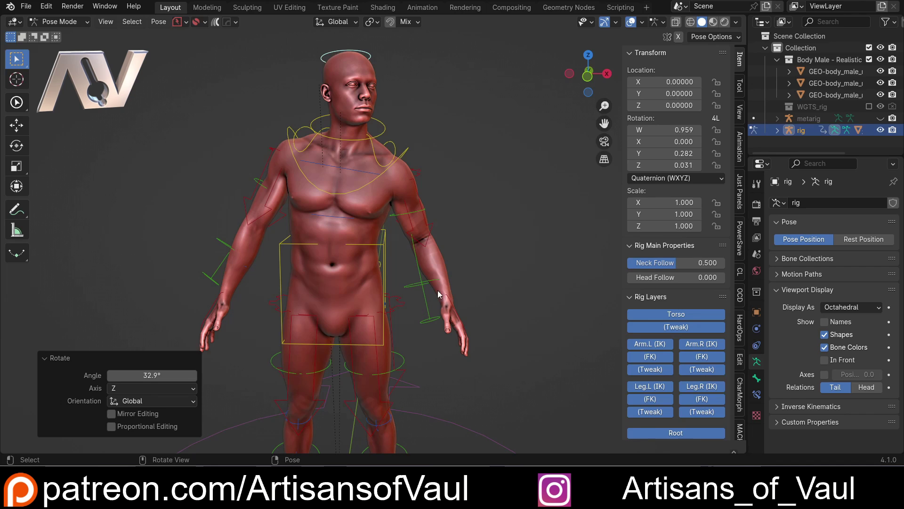
pyautogui.scroll(2, 438, 294)
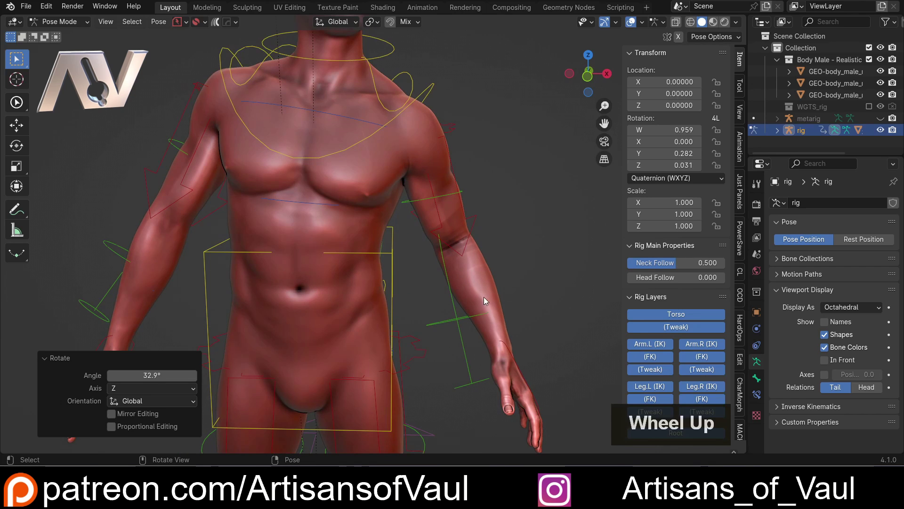
pyautogui.moveTo(484, 297); pyautogui.dragTo(426, 291, button='middle')
pyautogui.scroll(-3, 427, 264)
pyautogui.moveTo(427, 236); pyautogui.dragTo(480, 200, button='middle')
pyautogui.click(401, 165)
pyautogui.press('r')
pyautogui.press('z')
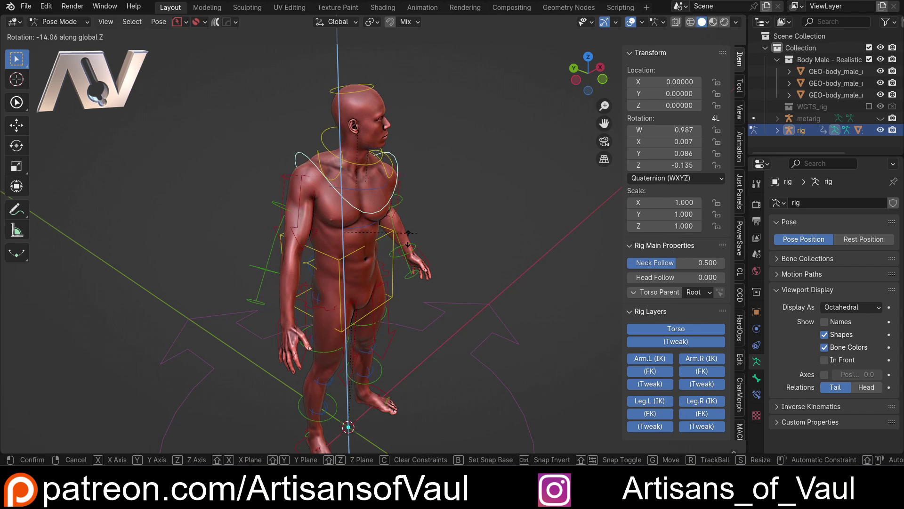
pyautogui.click(426, 251)
pyautogui.moveTo(425, 251); pyautogui.dragTo(391, 261, button='middle')
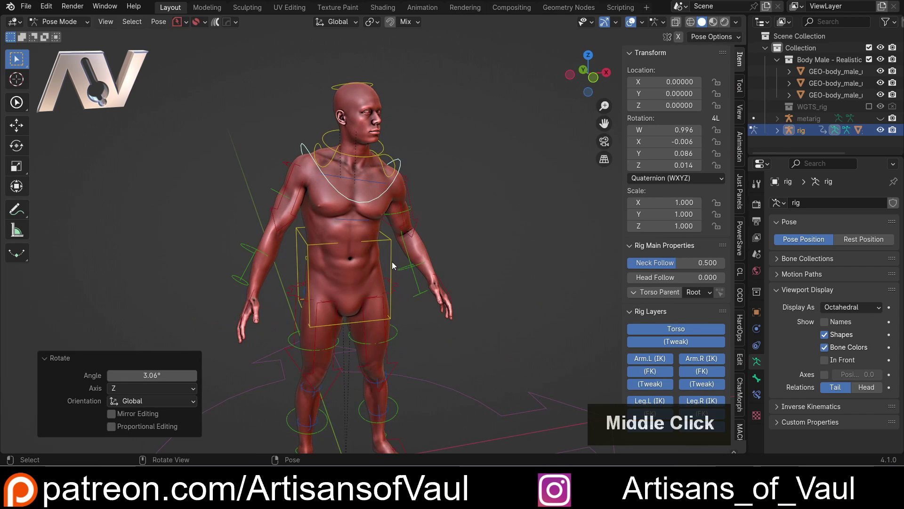
# Try moving the torso control freely to test how the whole body follows, and cancel the move.
pyautogui.click(392, 271)
pyautogui.press('g')
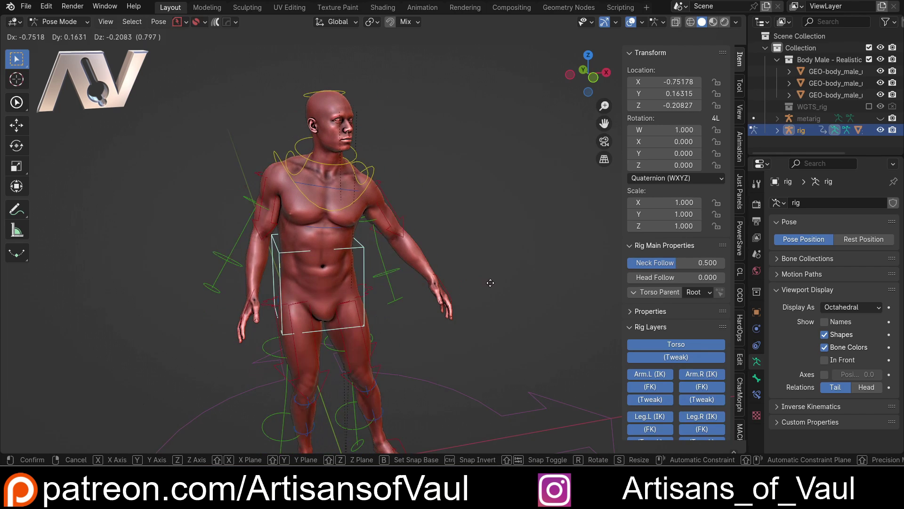
pyautogui.press('Escape')
# Move the left hand IK control by about 0.57, -0.34 and 0.75 in X, Y and Z, and rotate it in the view plane.
pyautogui.scroll(3, 424, 261)
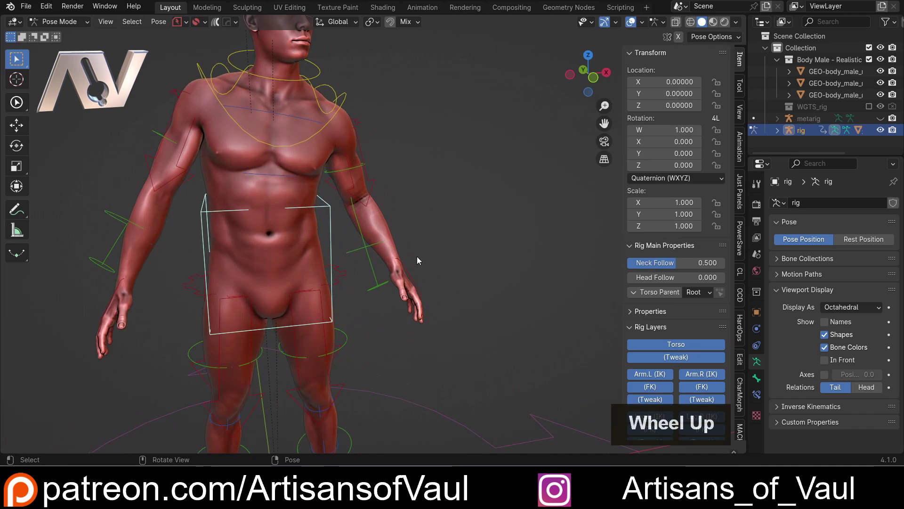
pyautogui.click(414, 281)
pyautogui.moveTo(413, 281); pyautogui.dragTo(454, 278, button='middle')
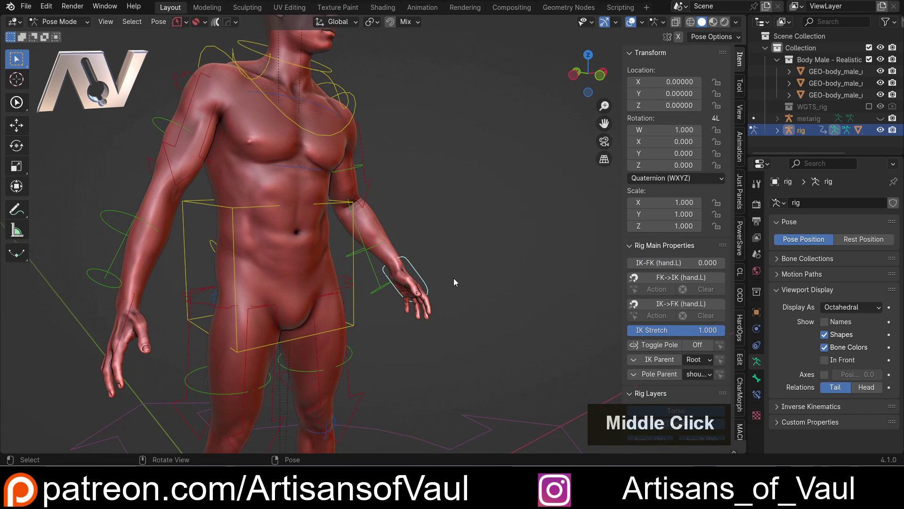
pyautogui.press('g')
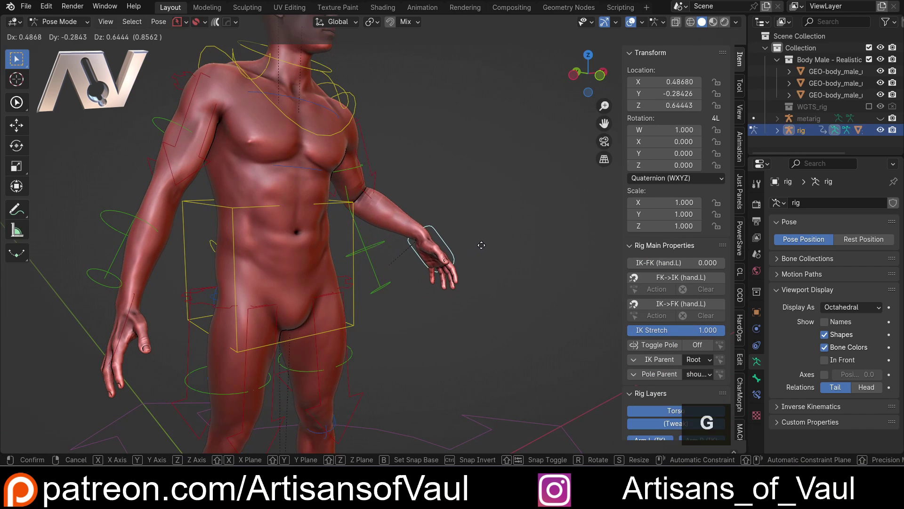
pyautogui.click(485, 243)
pyautogui.moveTo(484, 243); pyautogui.dragTo(511, 251, button='middle')
pyautogui.press('r')
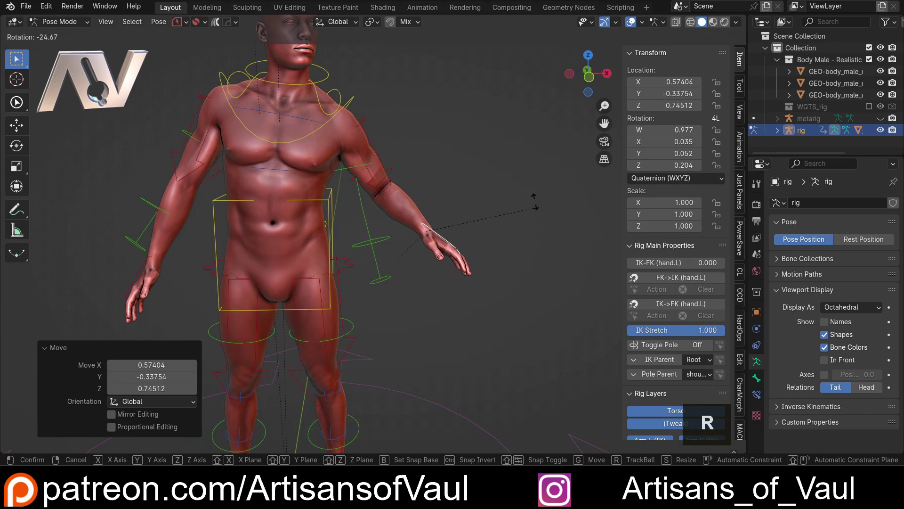
pyautogui.click(535, 202)
# Try twisting the left upper arm IK control around its local Y axis, and cancel the rotation.
pyautogui.moveTo(449, 220)
pyautogui.mouseDown(button='middle')
pyautogui.moveTo(343, 227)
pyautogui.moveTo(405, 296)
pyautogui.moveTo(327, 272)
pyautogui.moveTo(216, 281)
pyautogui.moveTo(362, 278)
pyautogui.moveTo(337, 220)
pyautogui.moveTo(267, 242)
pyautogui.moveTo(244, 237)
pyautogui.moveTo(434, 226)
pyautogui.mouseUp(button='middle')
pyautogui.click(349, 199)
pyautogui.scroll(4, 348, 200)
pyautogui.scroll(-2, 294, 213)
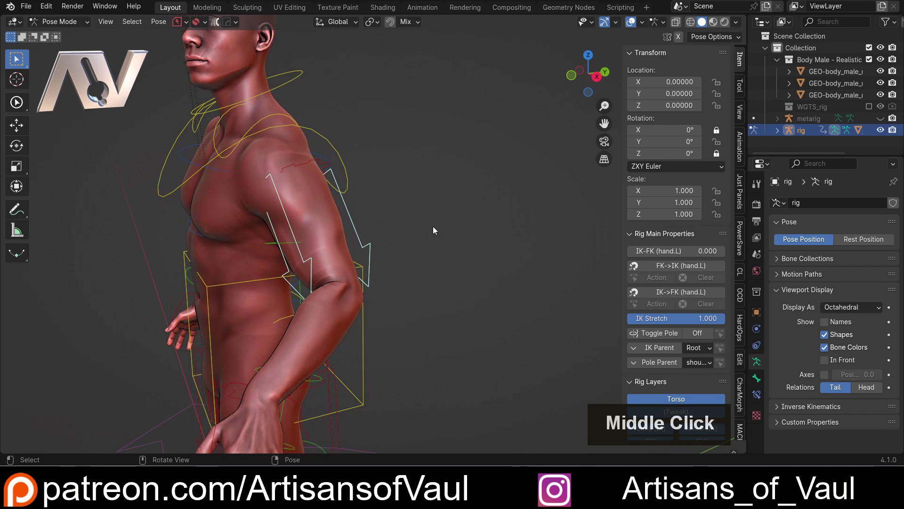
pyautogui.press('Escape')
pyautogui.press('r')
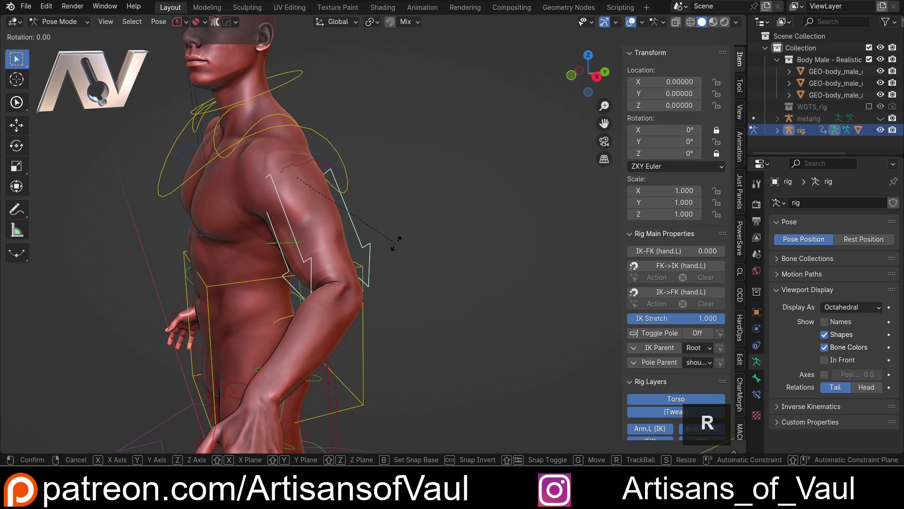
pyautogui.press('y')
pyautogui.press('y')
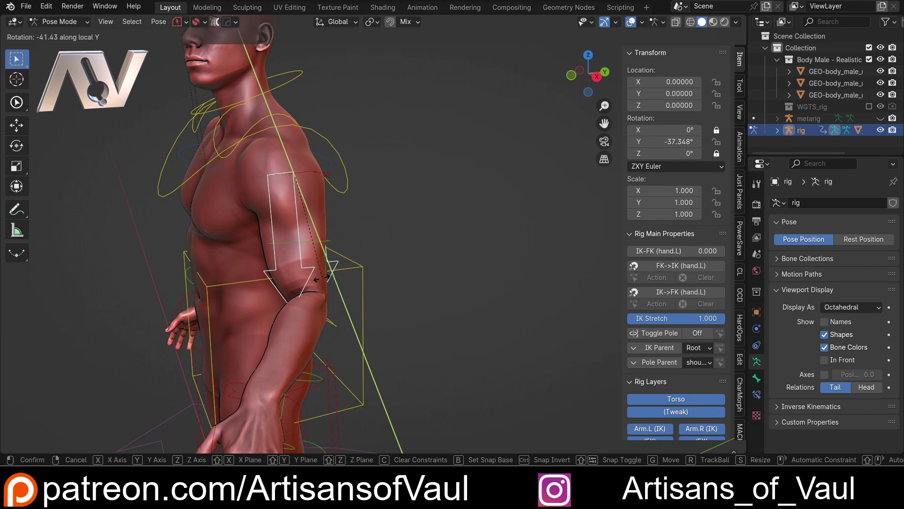
pyautogui.press('Escape')
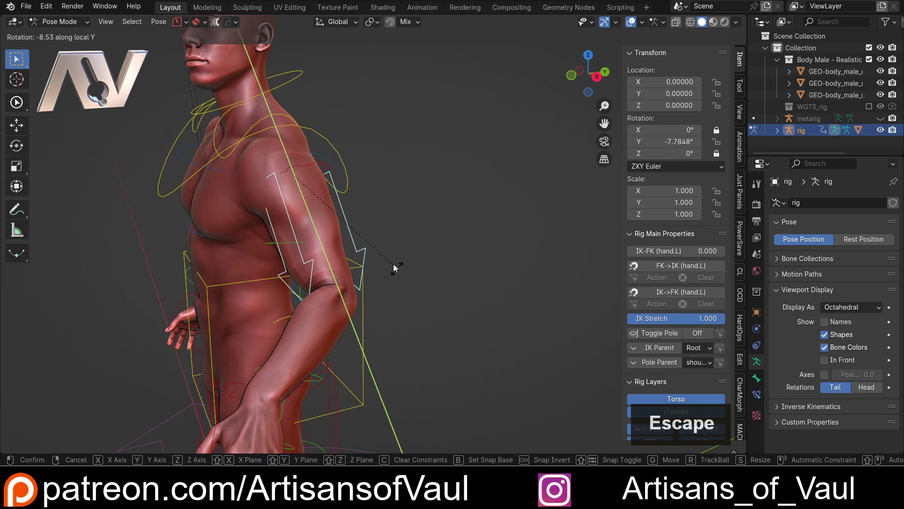
# Move the right hand IK control outward and upward to bend the right elbow.
pyautogui.scroll(-3, 315, 165)
pyautogui.moveTo(315, 164); pyautogui.dragTo(338, 202, button='middle')
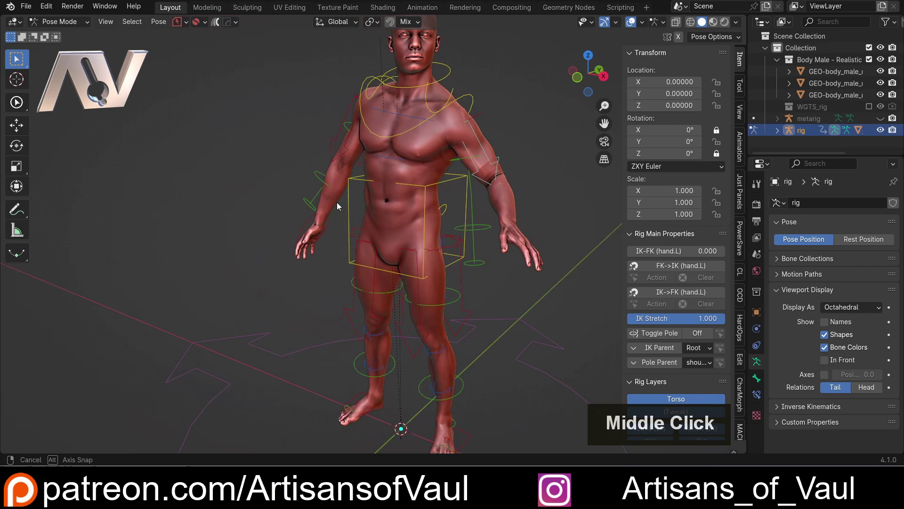
pyautogui.click(329, 238)
pyautogui.press('g')
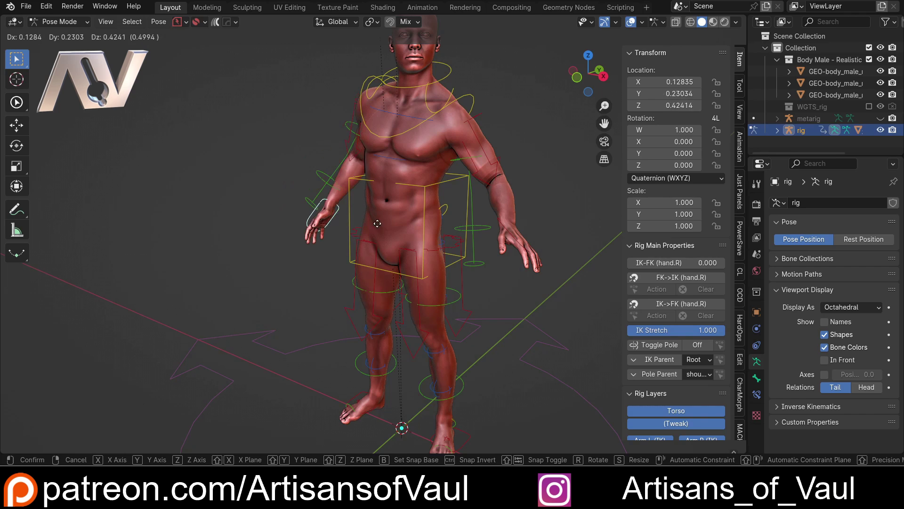
pyautogui.click(327, 203)
# Reposition the left hand IK control so the hand is raised in front of and away from the body.
pyautogui.click(519, 233)
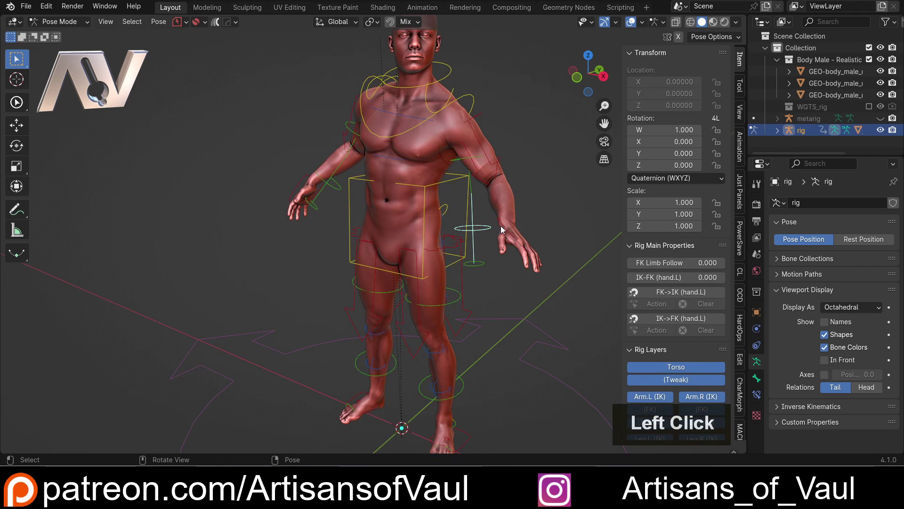
pyautogui.moveTo(518, 233); pyautogui.dragTo(553, 213, button='middle')
pyautogui.press('g')
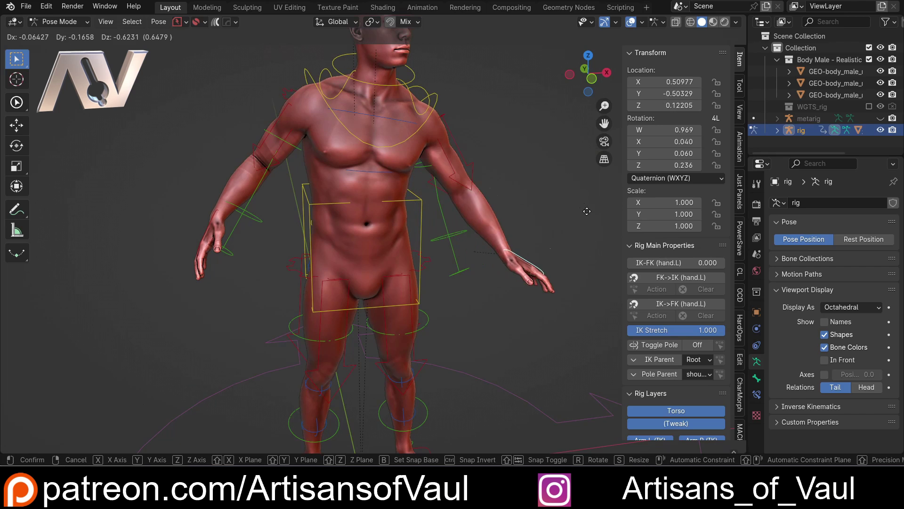
pyautogui.click(541, 185)
# Move the left foot IK control forward and upward to bend the left knee.
pyautogui.keyDown('shift'); pyautogui.moveTo(539, 185); pyautogui.dragTo(411, 275, button='middle'); pyautogui.keyUp('shift')
pyautogui.click(378, 307)
pyautogui.press('r')
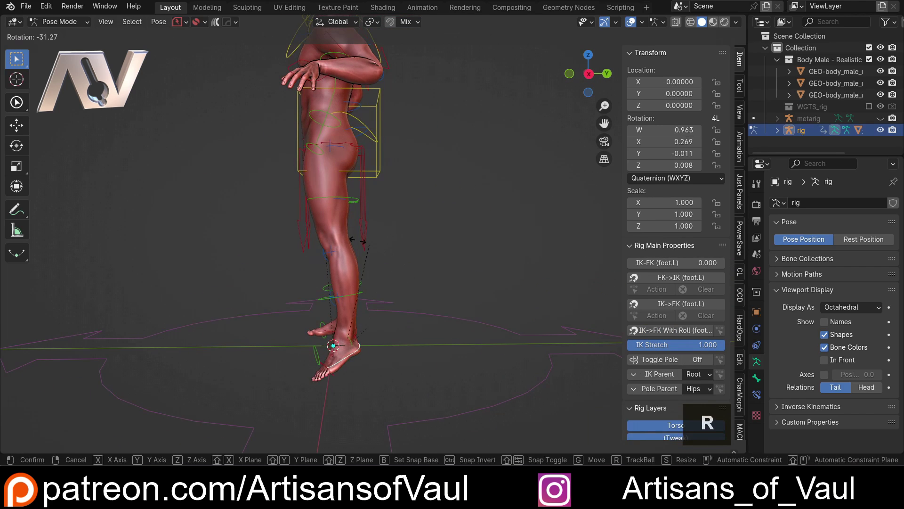
pyautogui.press('Escape')
pyautogui.press('g')
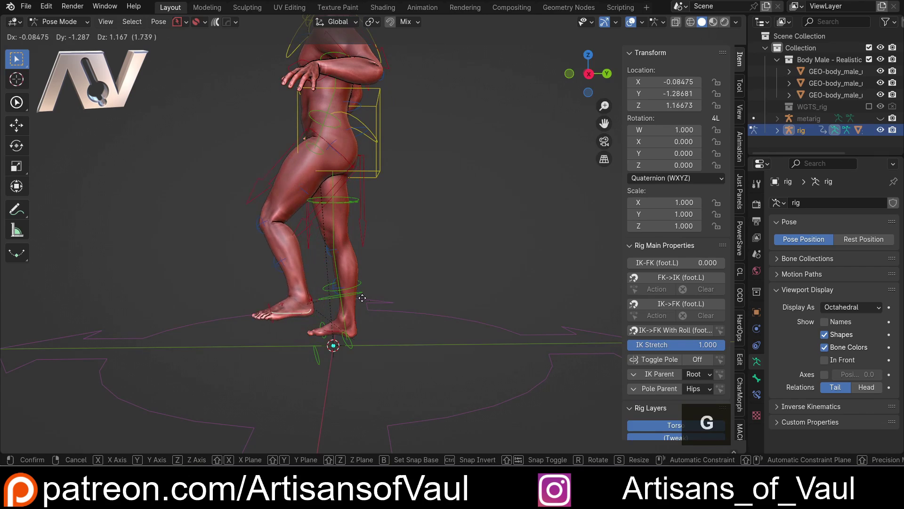
pyautogui.click(299, 228)
# Leave Pose Mode, examine the body mesh's topology around the chest and shoulders in Edit Mode, and return to Object Mode.
pyautogui.moveTo(298, 228); pyautogui.dragTo(358, 268, button='middle')
pyautogui.keyDown('shift'); pyautogui.moveTo(358, 268); pyautogui.dragTo(419, 309, button='middle'); pyautogui.keyUp('shift')
pyautogui.press('Tab')
pyautogui.click(426, 151)
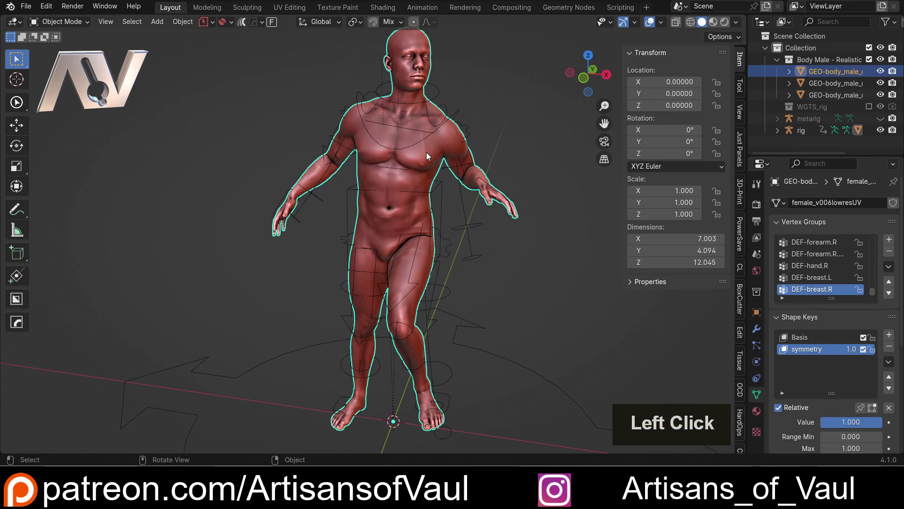
pyautogui.press('Tab')
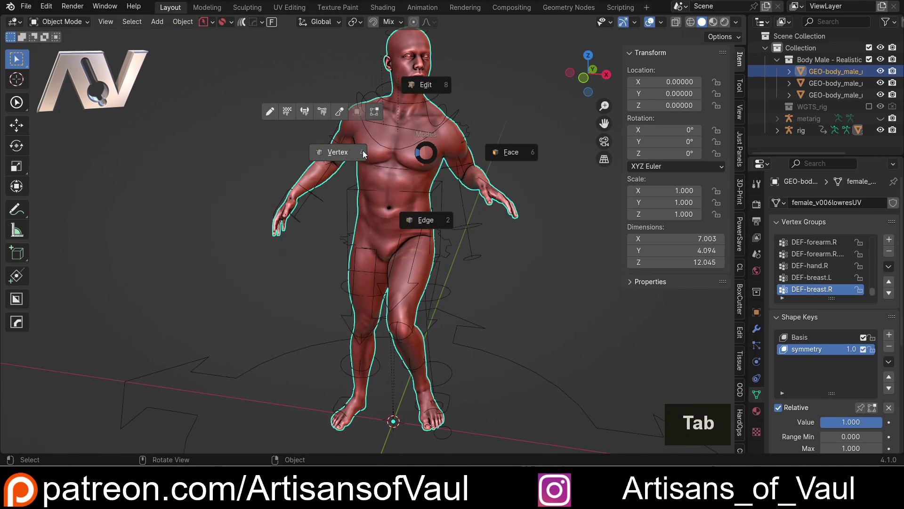
pyautogui.click(426, 85)
pyautogui.scroll(5, 372, 206)
pyautogui.scroll(3, 373, 206)
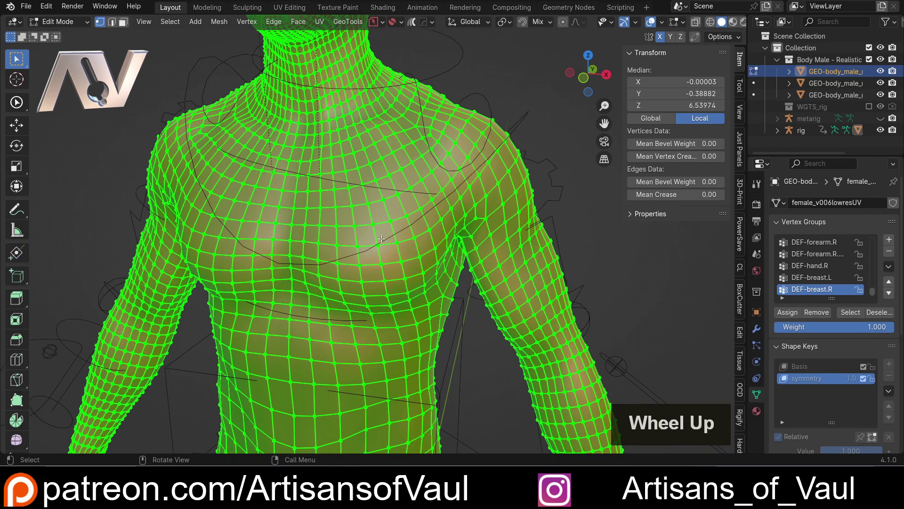
pyautogui.scroll(-8, 381, 239)
pyautogui.press('Tab')
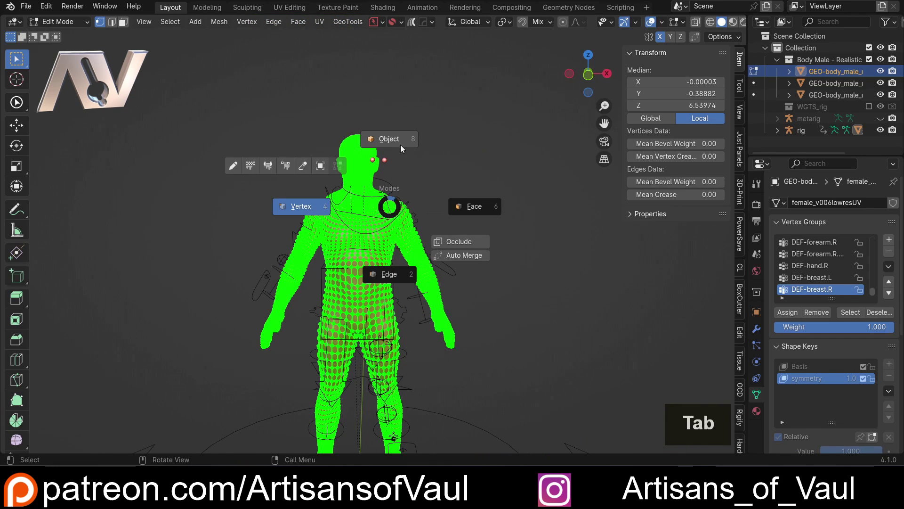
pyautogui.click(400, 145)
# Deselect the body, select the rig and switch it back to Pose Mode.
pyautogui.scroll(-3, 396, 146)
pyautogui.click(442, 241)
pyautogui.keyDown('shift'); pyautogui.moveTo(442, 241); pyautogui.dragTo(415, 253, button='middle'); pyautogui.keyUp('shift')
pyautogui.scroll(3, 386, 229)
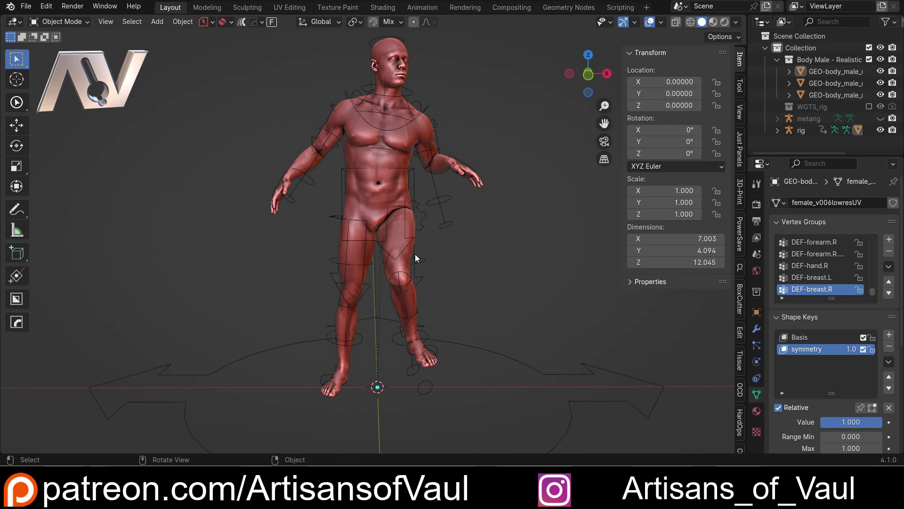
pyautogui.moveTo(502, 207); pyautogui.dragTo(400, 151, button='middle')
pyautogui.scroll(-3, 479, 204)
pyautogui.scroll(3, 482, 197)
pyautogui.click(399, 151)
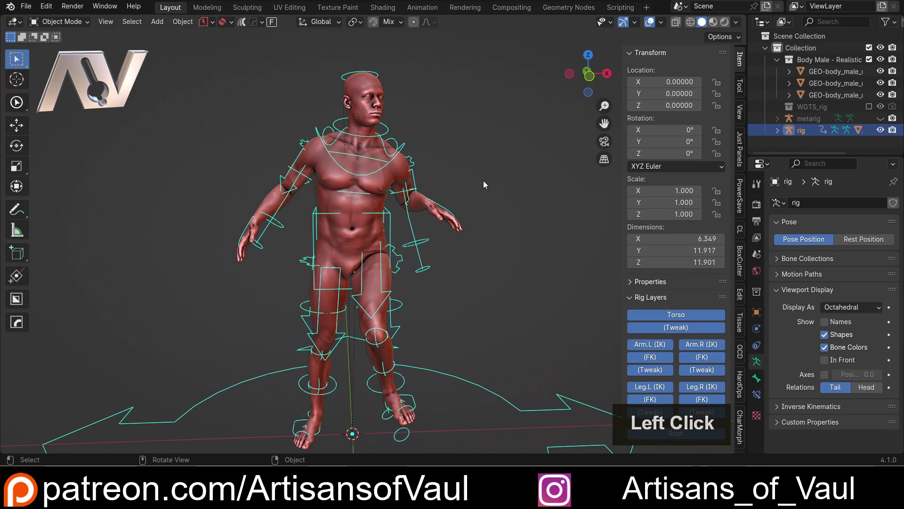
pyautogui.press('Tab')
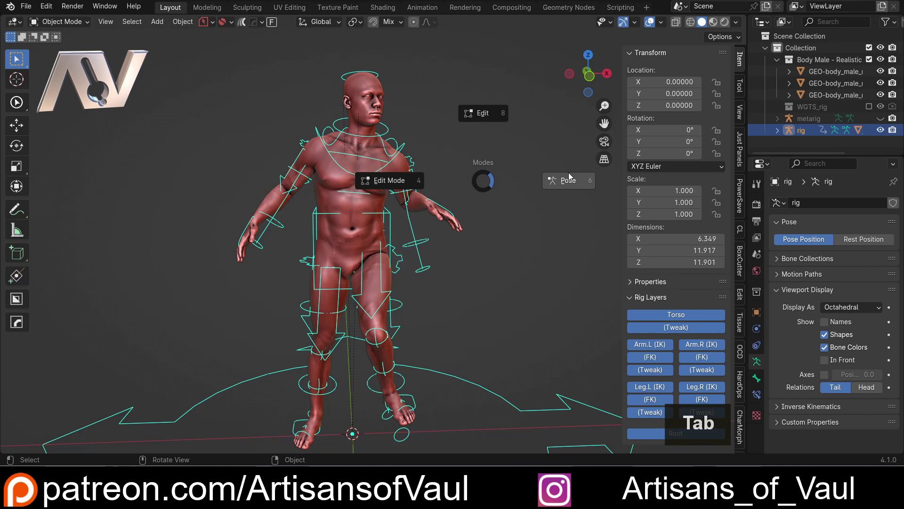
# Select all the rig's bones and clear their rotation, location and scale.
pyautogui.press('a')
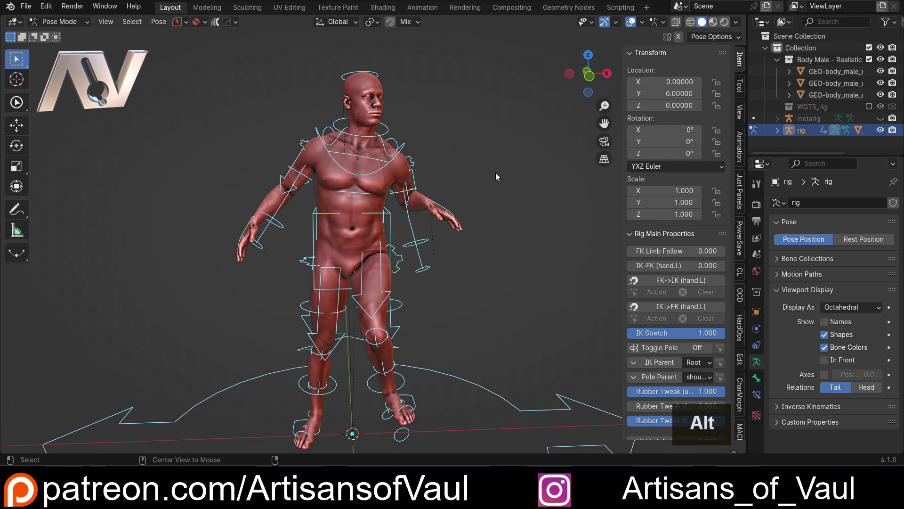
pyautogui.hotkey('alt', 'r')
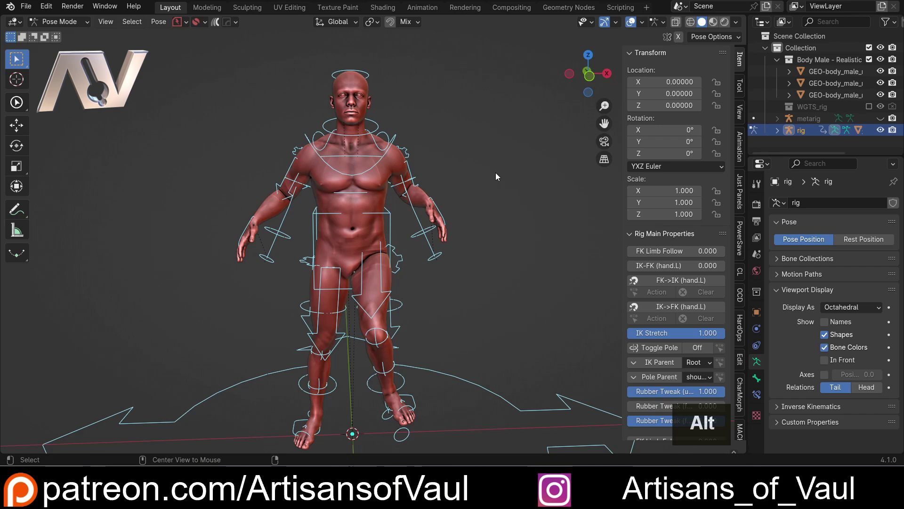
pyautogui.hotkey('alt', 'g')
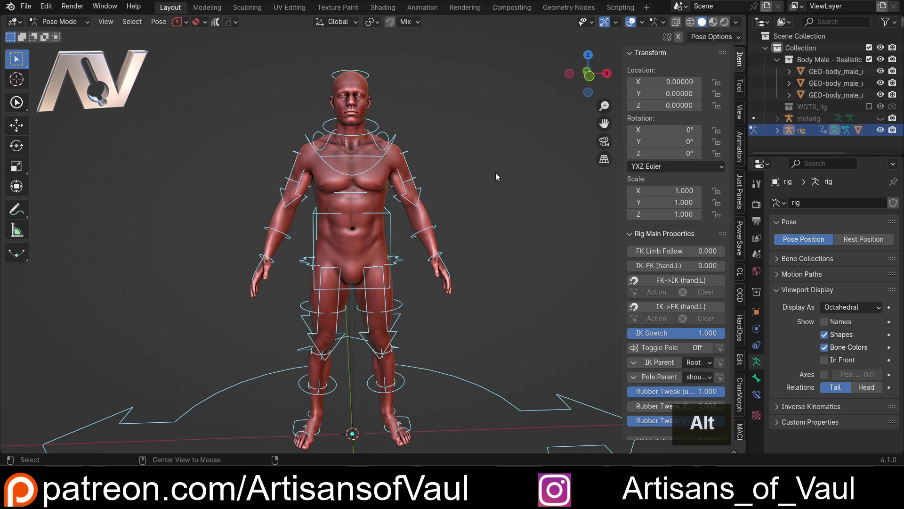
pyautogui.hotkey('alt', 's')
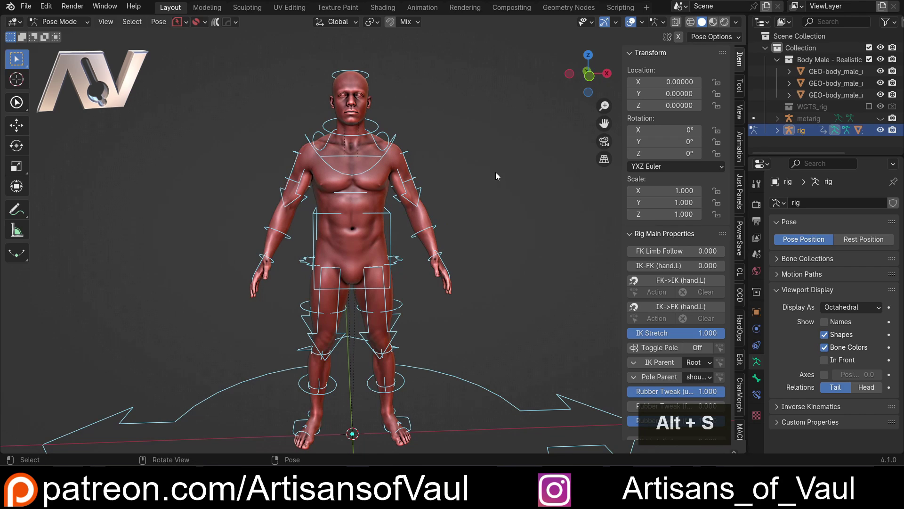
# Deselect the bones, return the rig to Object Mode and deselect it.
pyautogui.scroll(-3, 439, 174)
pyautogui.click(460, 188)
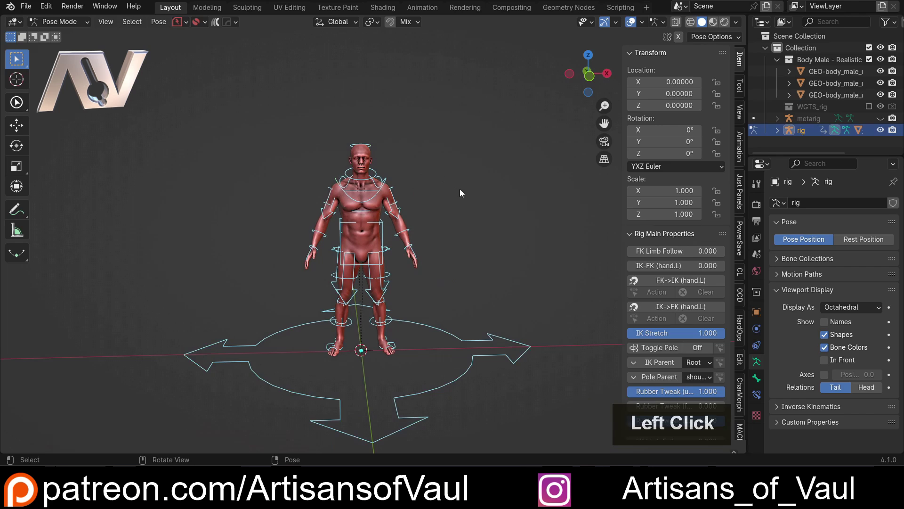
pyautogui.scroll(3, 437, 200)
pyautogui.press('Tab')
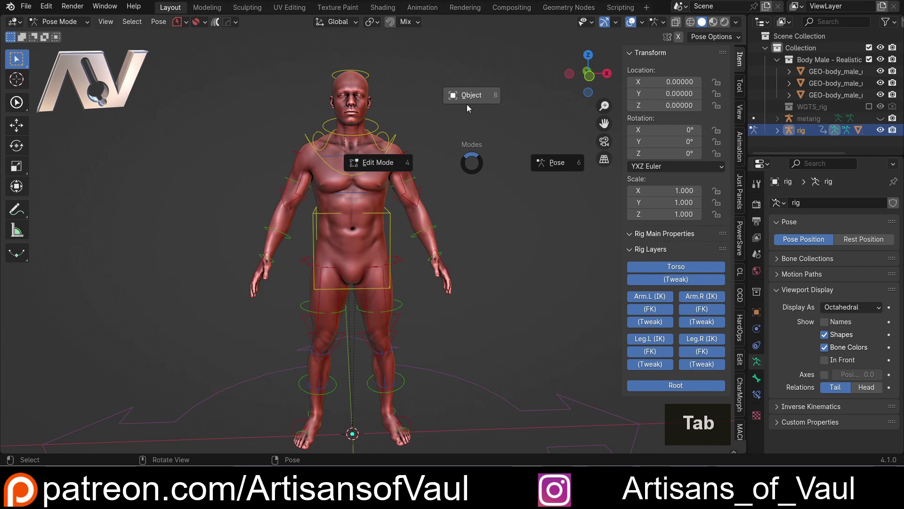
pyautogui.scroll(-2, 462, 109)
pyautogui.click(484, 208)
pyautogui.scroll(3, 484, 208)
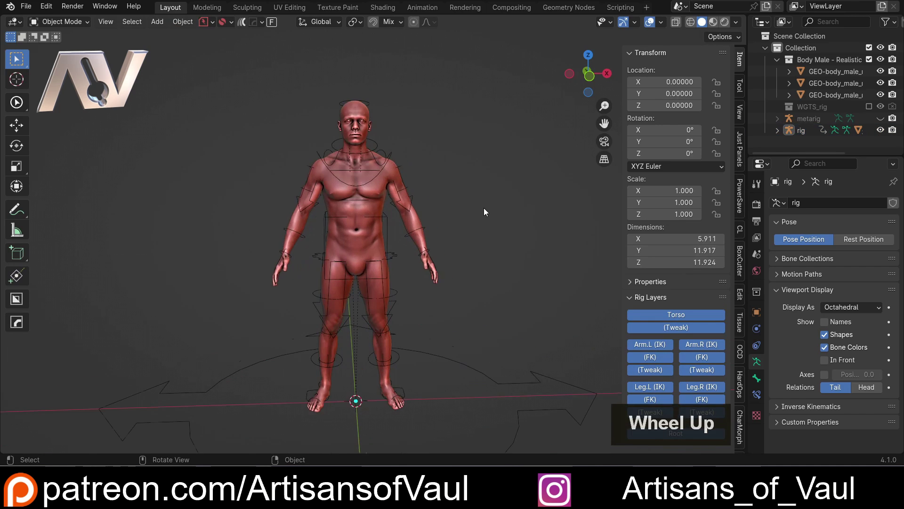
# Select the character's rig from a side view and switch it to Pose Mode.
pyautogui.keyDown('shift'); pyautogui.moveTo(485, 208); pyautogui.dragTo(437, 171, button='middle'); pyautogui.keyUp('shift')
pyautogui.moveTo(449, 268); pyautogui.dragTo(551, 263, button='middle')
pyautogui.click(410, 293)
pyautogui.moveTo(411, 293); pyautogui.dragTo(457, 292, button='middle')
pyautogui.press('Tab')
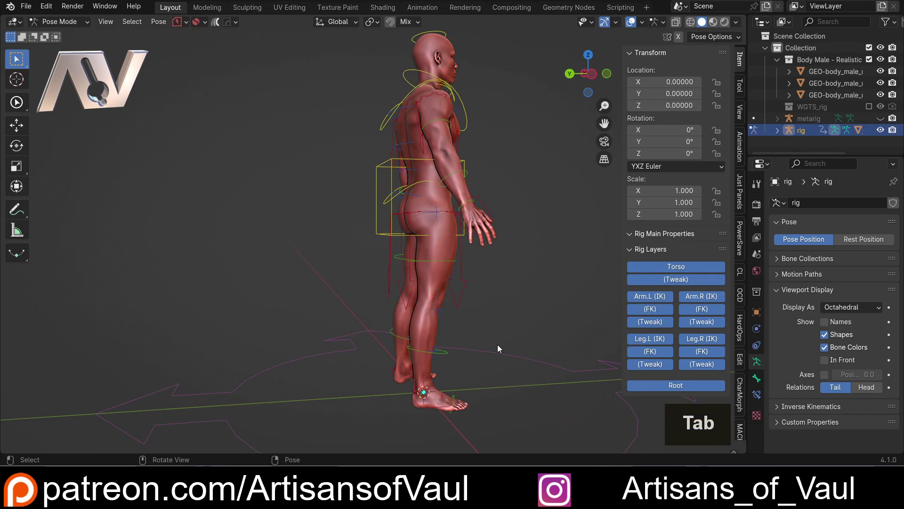
# Raise the right foot's IK control forward and up, by about -0.35 in X, -2.04 in Y and 2.13 in Z.
pyautogui.click(456, 397)
pyautogui.press('g')
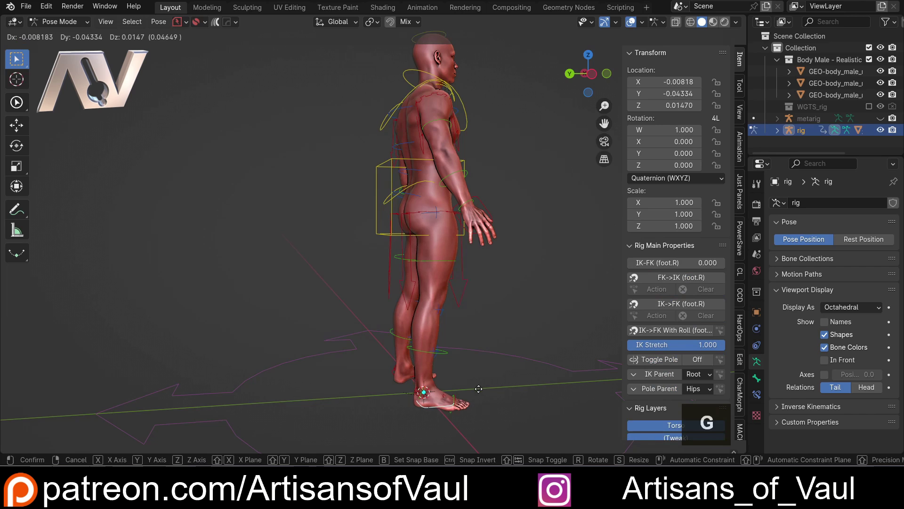
pyautogui.click(515, 336)
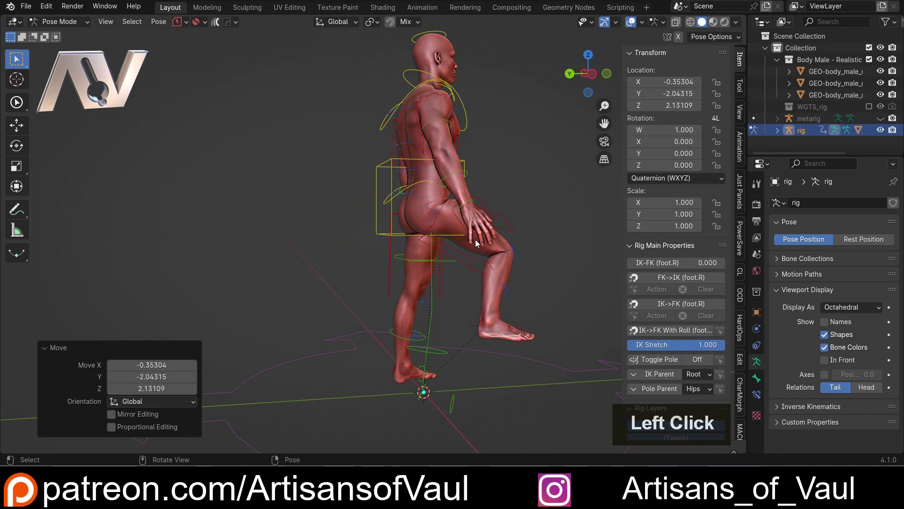
# From the front, move the raised right foot's control inward about 0.62 in X and -0.19 in Z, and rotate it about -18.3°.
pyautogui.moveTo(475, 240); pyautogui.dragTo(454, 281, button='middle')
pyautogui.press('g')
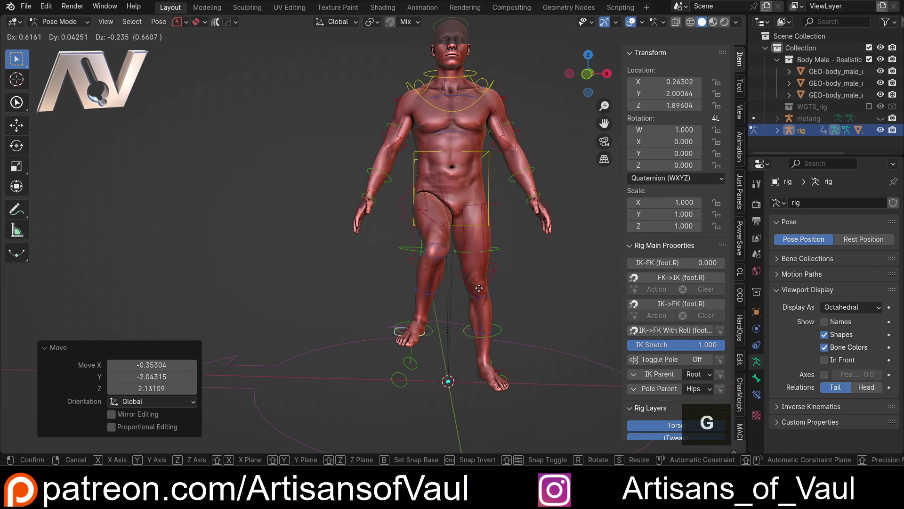
pyautogui.click(484, 290)
pyautogui.press('r')
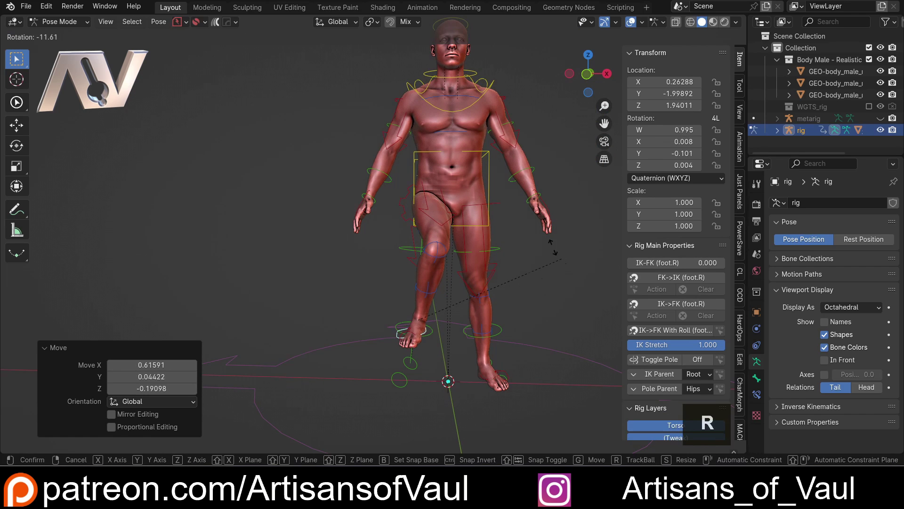
pyautogui.click(550, 244)
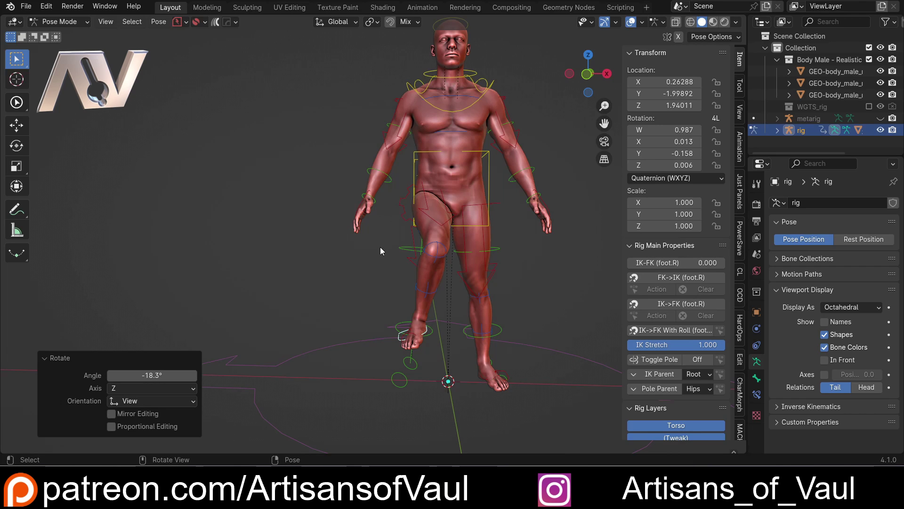
# Examine the raised-leg pose from the front and side, checking how the body mesh deforms around the hip and knee.
pyautogui.scroll(-2, 380, 247)
pyautogui.keyDown('shift'); pyautogui.moveTo(380, 247); pyautogui.dragTo(311, 265, button='middle'); pyautogui.keyUp('shift')
pyautogui.scroll(3, 313, 265)
pyautogui.keyDown('shift'); pyautogui.middleClick(311, 265); pyautogui.keyUp('shift')
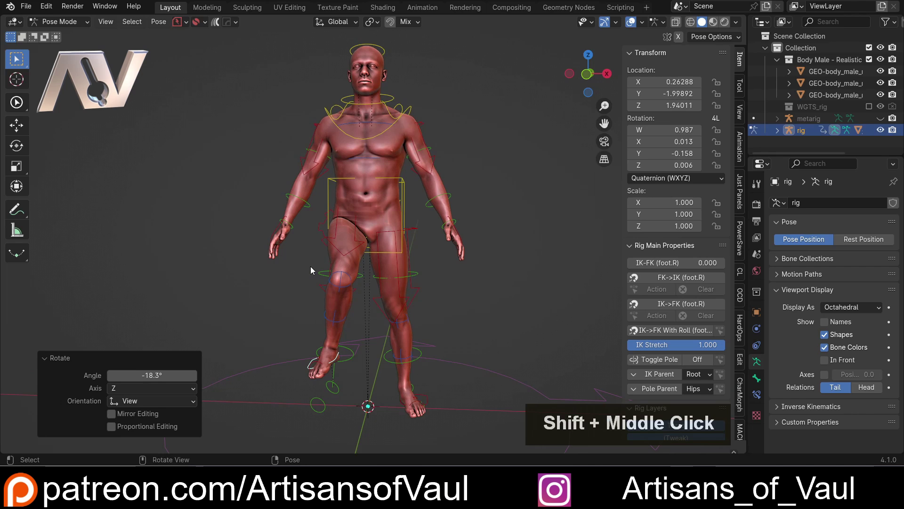
pyautogui.scroll(-2, 310, 266)
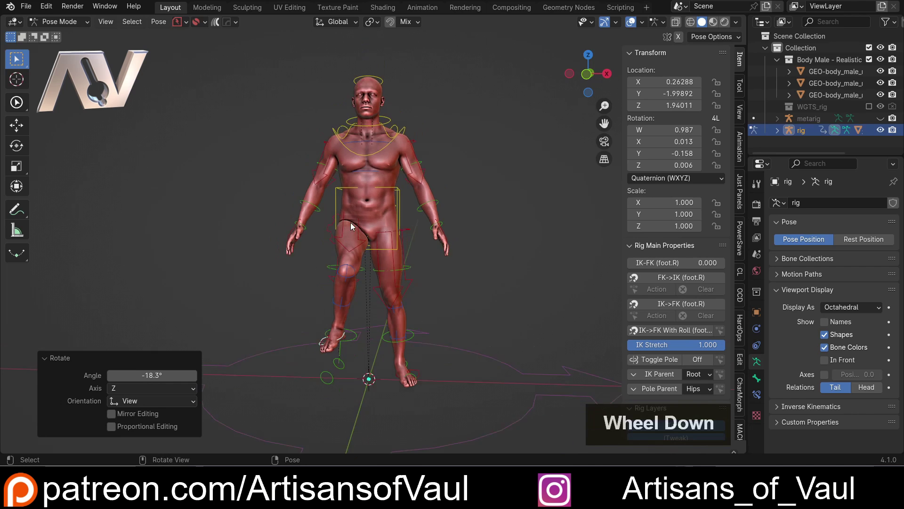
pyautogui.moveTo(351, 222); pyautogui.dragTo(440, 209, button='middle')
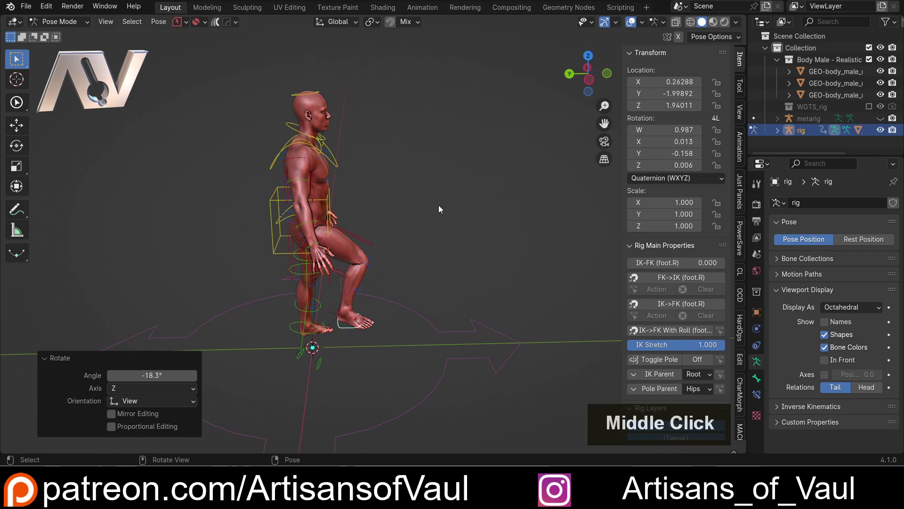
pyautogui.scroll(1, 443, 210)
pyautogui.moveTo(370, 207); pyautogui.dragTo(320, 202, button='middle')
pyautogui.scroll(-2, 320, 202)
pyautogui.keyDown('shift'); pyautogui.moveTo(388, 219); pyautogui.dragTo(452, 299, button='middle'); pyautogui.keyUp('shift')
pyautogui.scroll(2, 442, 169)
pyautogui.scroll(-2, 423, 150)
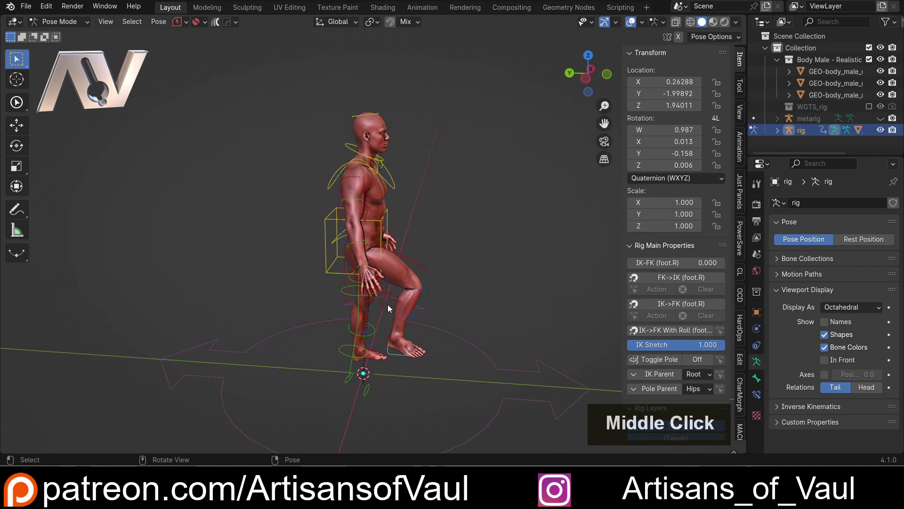
pyautogui.moveTo(422, 253); pyautogui.dragTo(400, 236, button='middle')
pyautogui.moveTo(447, 279); pyautogui.dragTo(411, 223, button='middle')
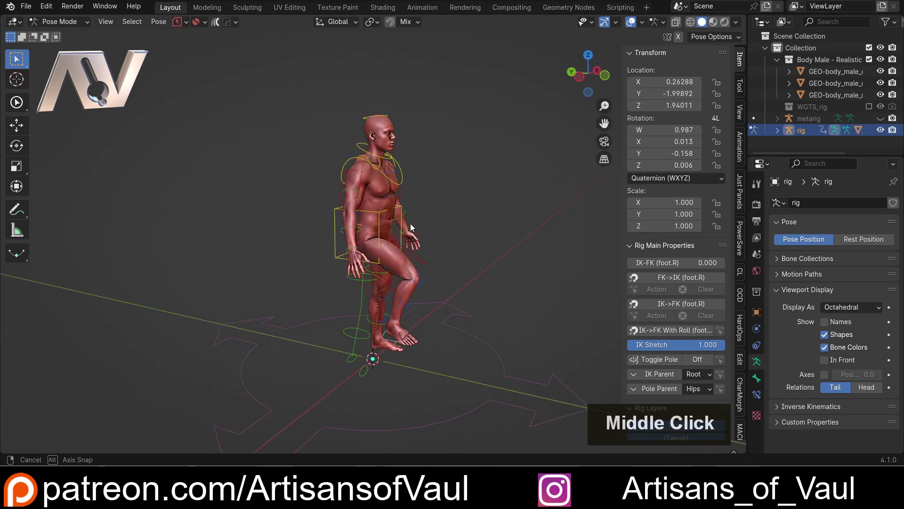